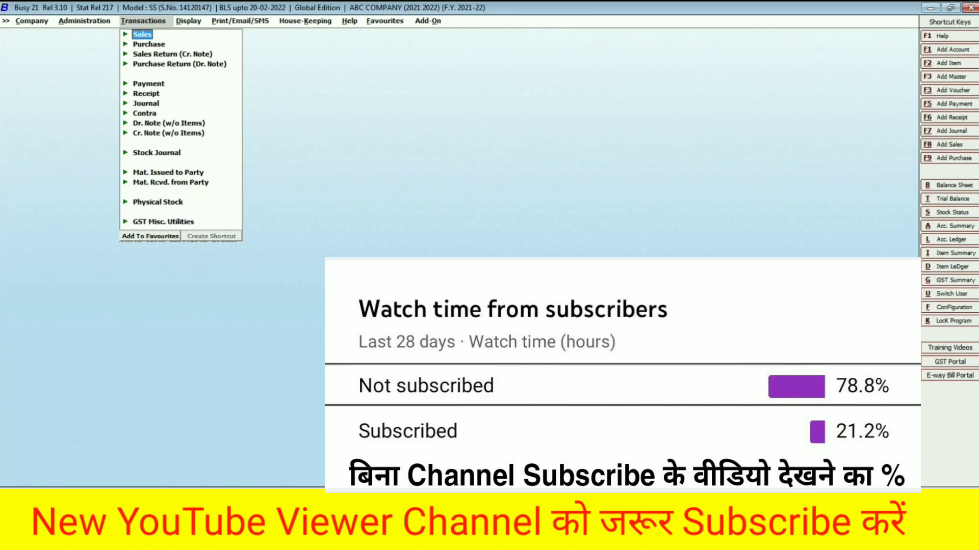
# - Start a new sales voucher in the Demo series with Cash as the party
pyautogui.press('Return')
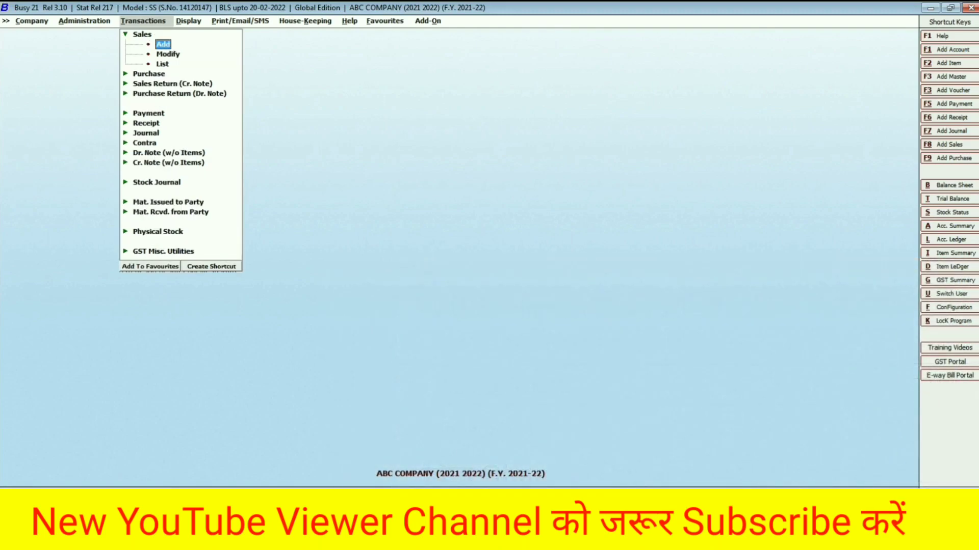
pyautogui.press('Return')
pyautogui.press('Tab')
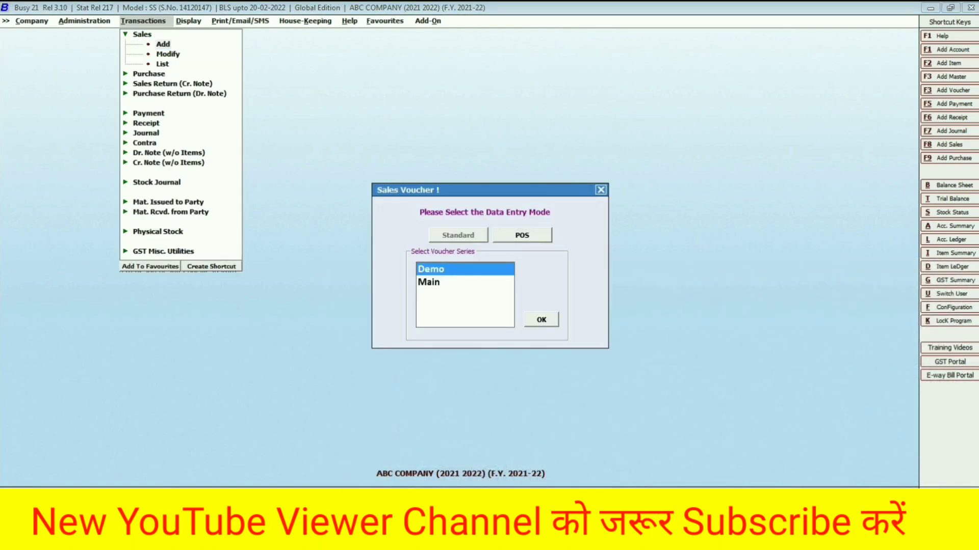
pyautogui.press('Return')
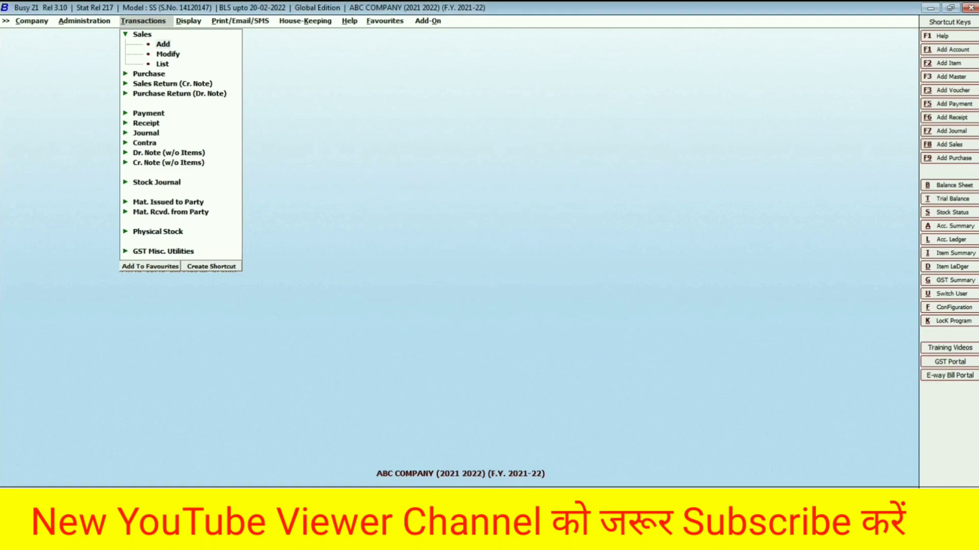
pyautogui.press('Return')
pyautogui.press('Return')
pyautogui.press('Return')
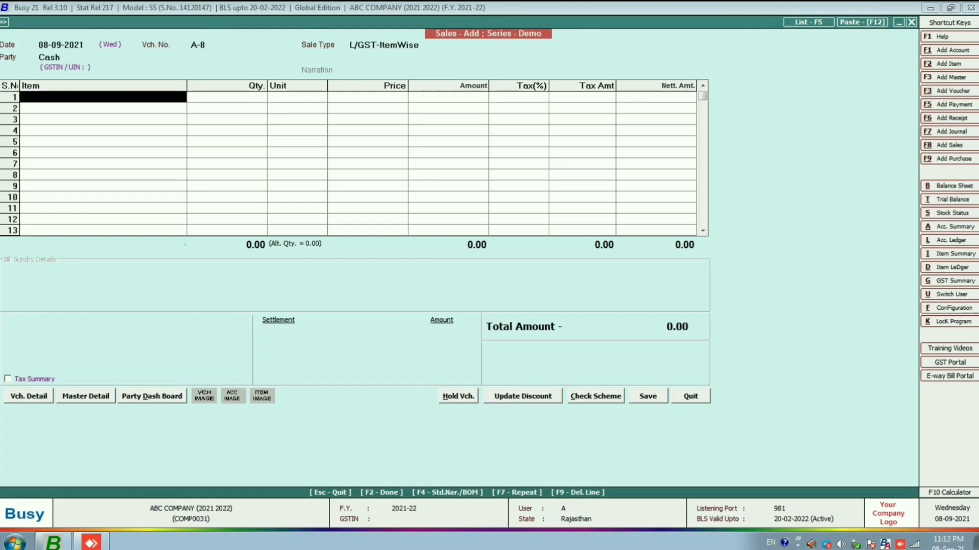
# - Add the item BSNL SIM to the first line of the sales voucher
pyautogui.press('Return')
pyautogui.press('Down')
pyautogui.press('Down')
pyautogui.press('Down')
pyautogui.press('Return')
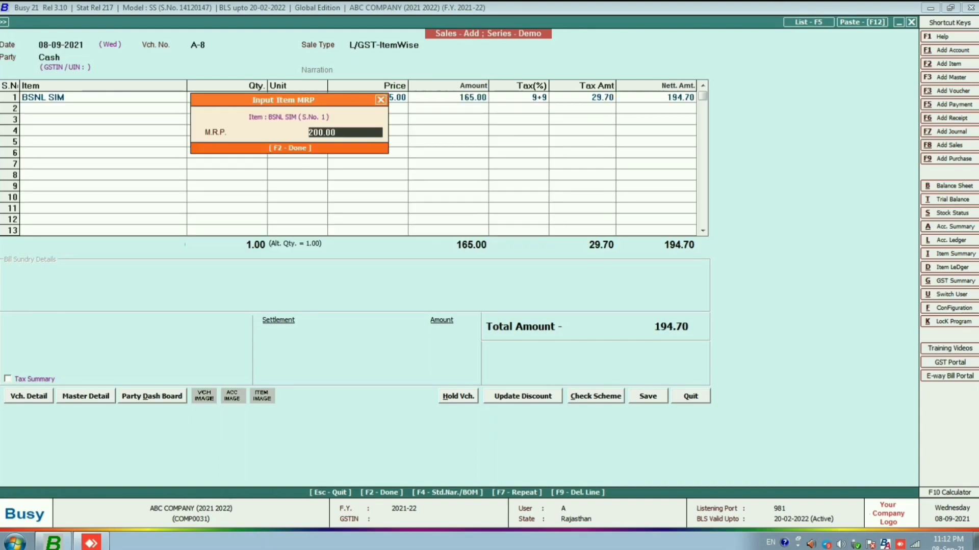
# - Accept the item's MRP of 200.00 and set the BSNL SIM quantity to 10
pyautogui.press('Return')
pyautogui.press('Right')
pyautogui.press('Right')
pyautogui.press('Up')
pyautogui.press('Left')
pyautogui.write('10')
pyautogui.press('Return')
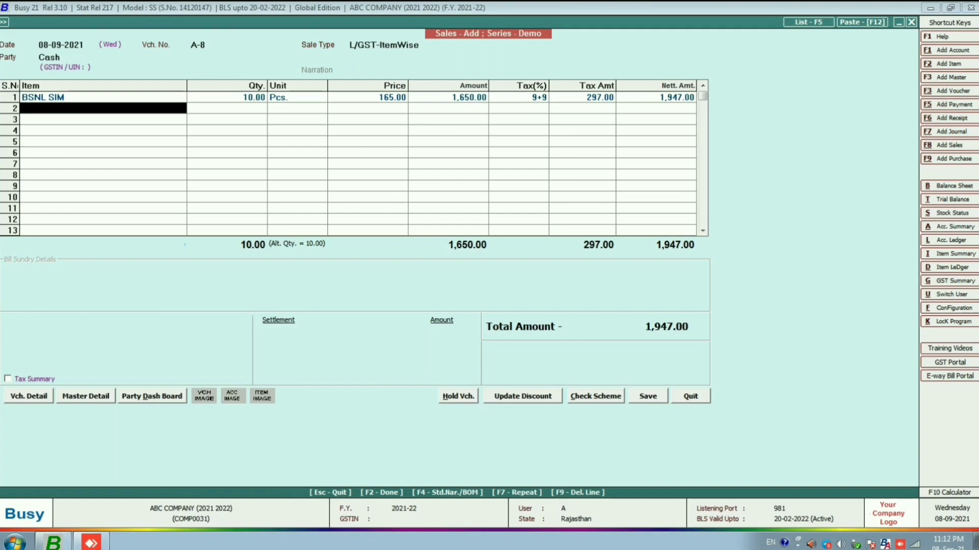
# - Save the voucher with the full amount settled to Cash and LAL GOLDAN TRANSPORT as transporter, without printing the invoice
pyautogui.press('F2')
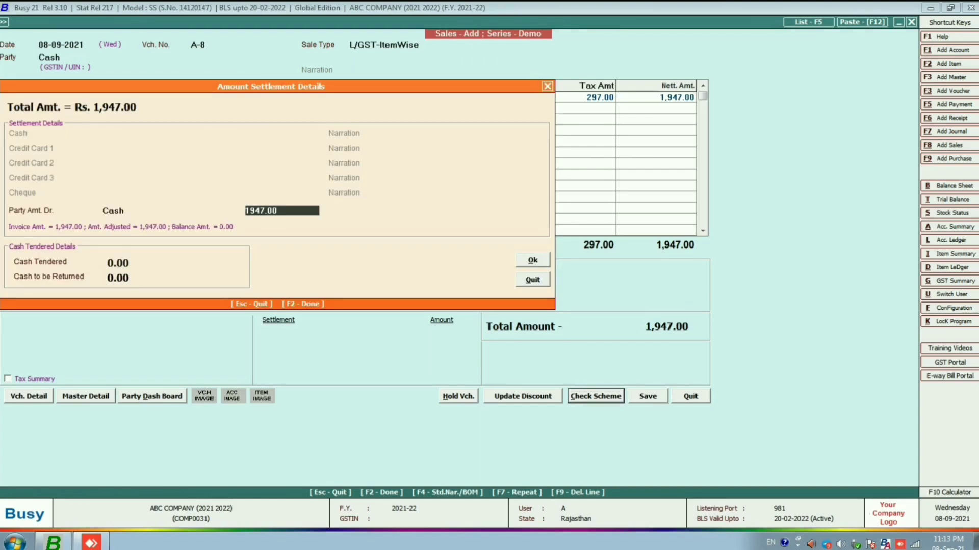
pyautogui.press('Return')
pyautogui.press('Return')
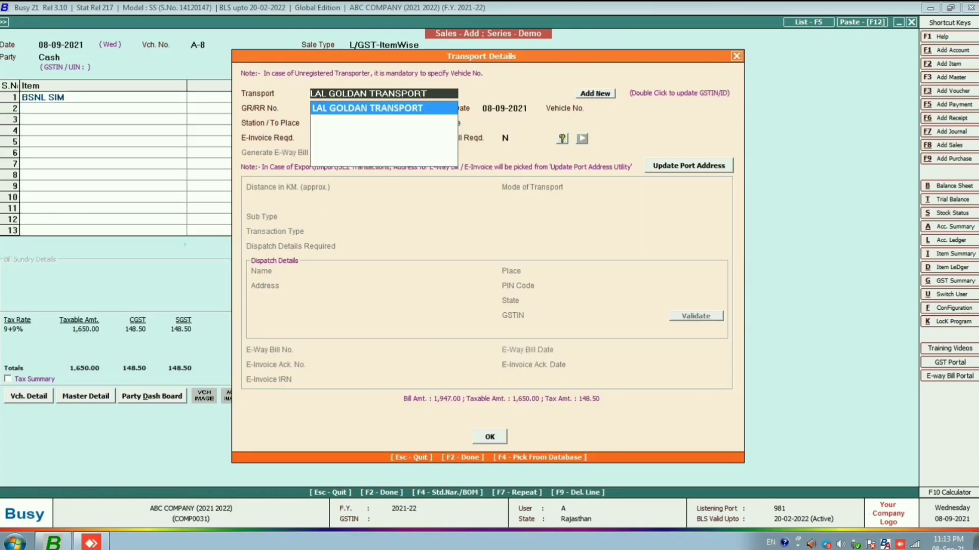
pyautogui.press('Return')
pyautogui.press('F2')
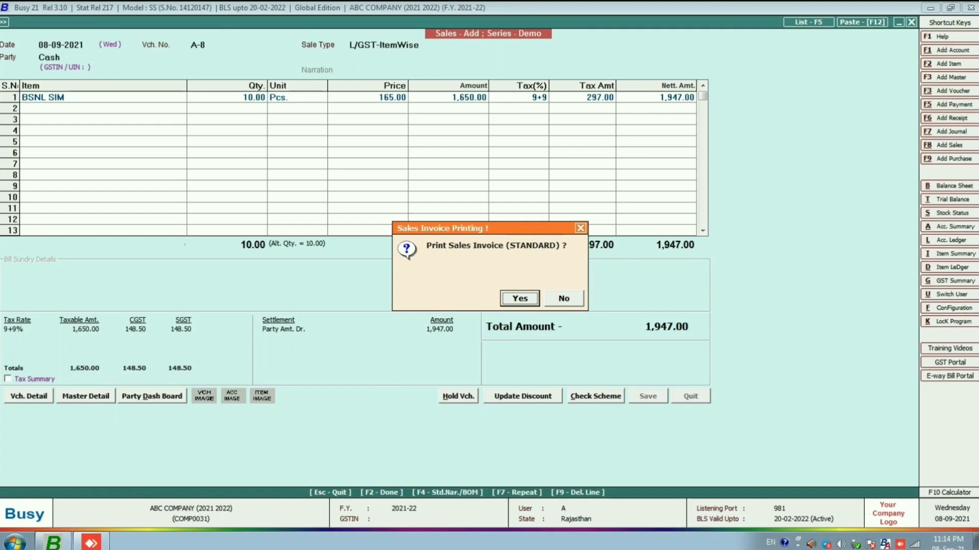
pyautogui.press('Escape')
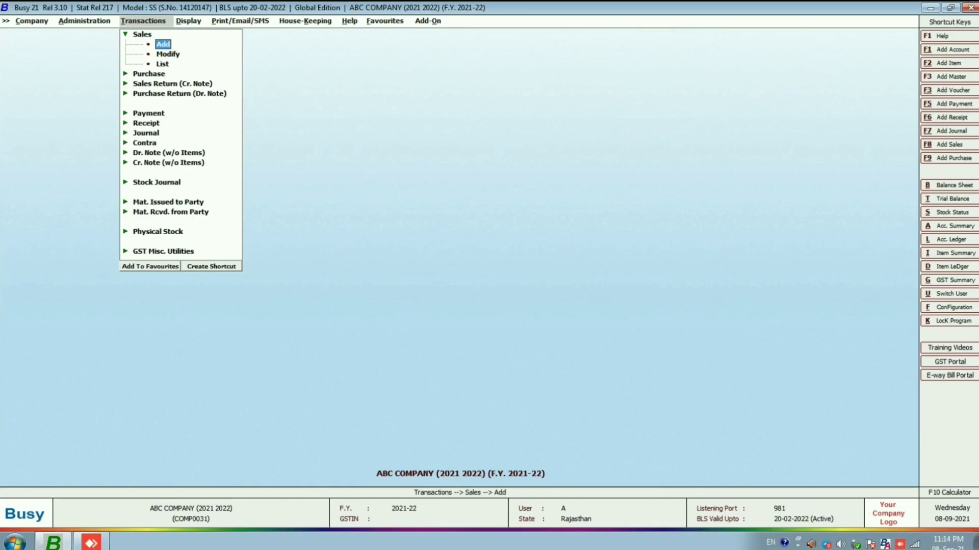
# - Open the voucher configuration of the Demo sales series
pyautogui.press('Left')
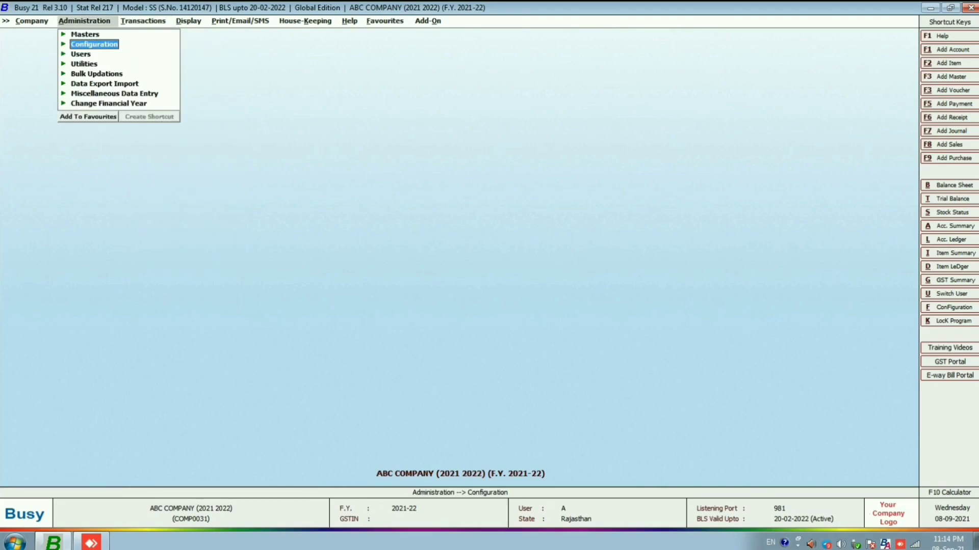
pyautogui.press('Return')
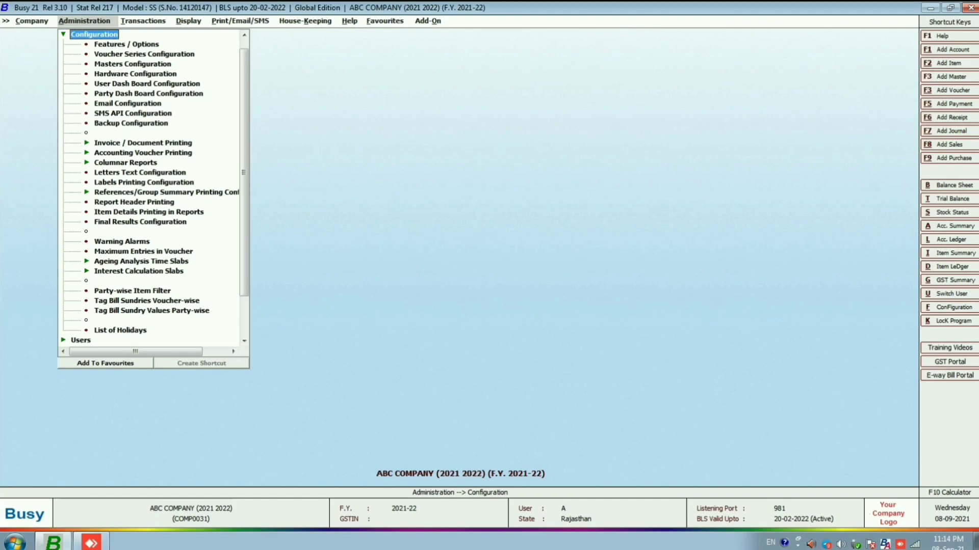
pyautogui.press('Down')
pyautogui.press('Down')
pyautogui.press('Return')
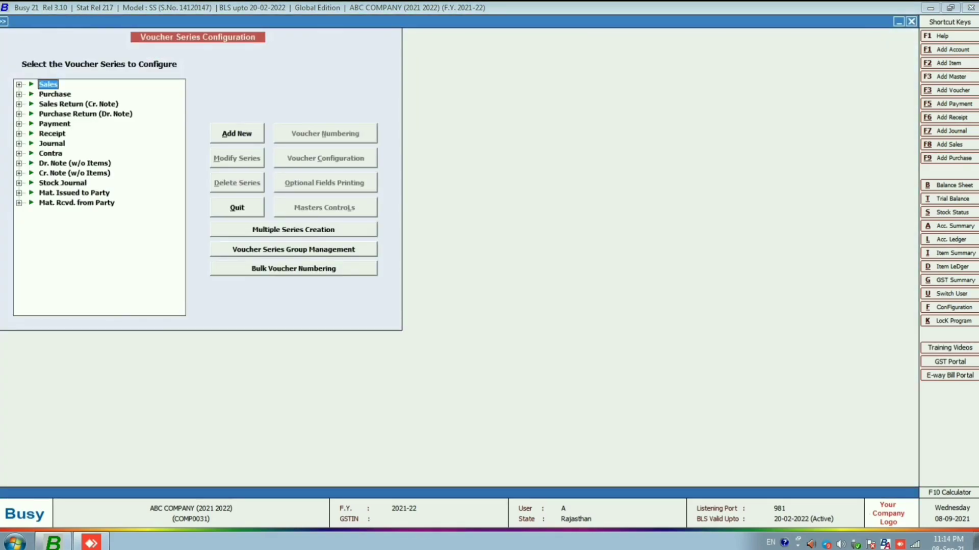
pyautogui.press('Return')
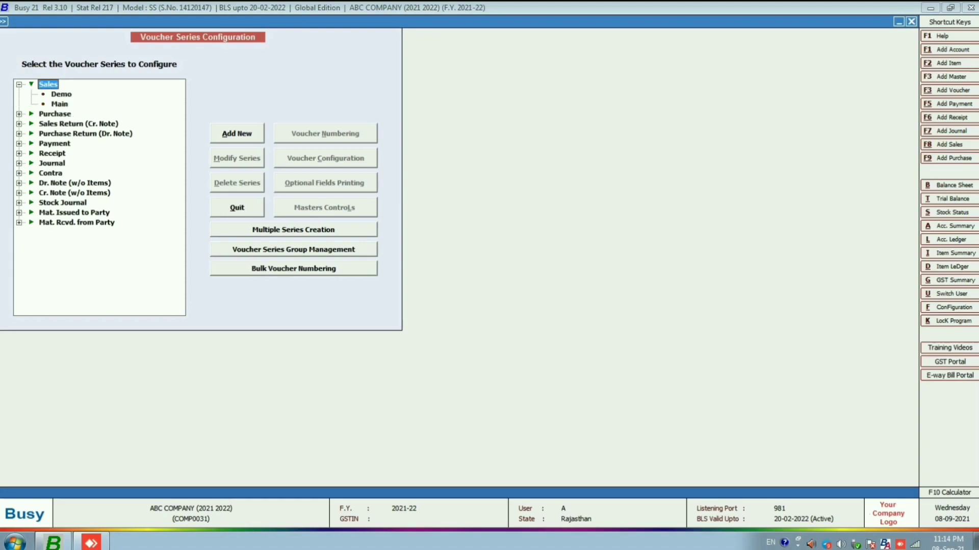
pyautogui.press('Down')
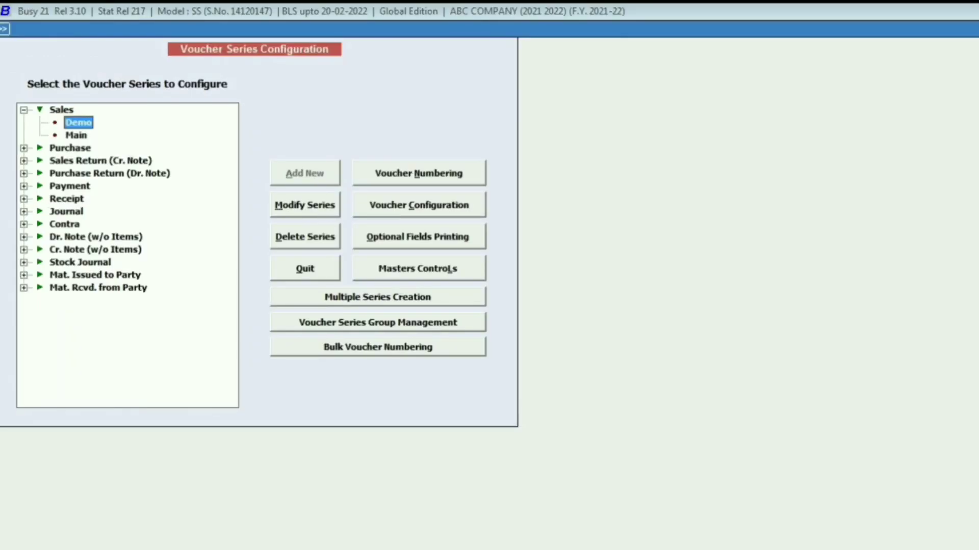
pyautogui.hotkey('alt', 'c')
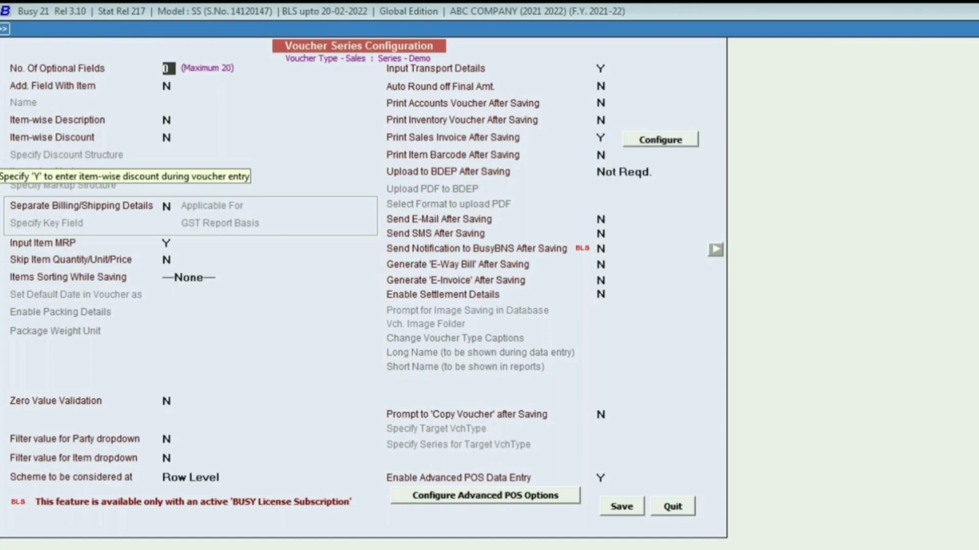
# - Enable item-wise discount with the structure Simple Discount, % of Price, and save the Demo series configuration
pyautogui.click(168, 138)
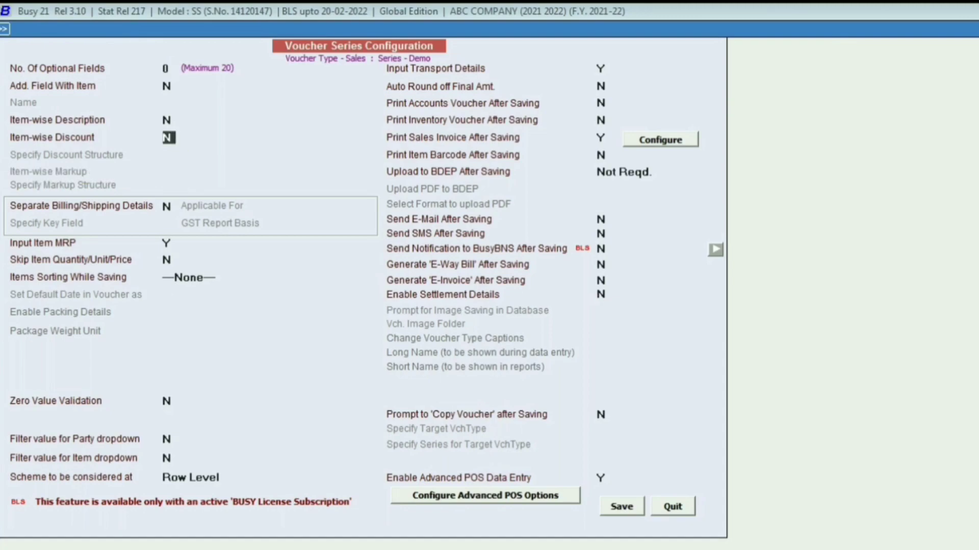
pyautogui.press('y')
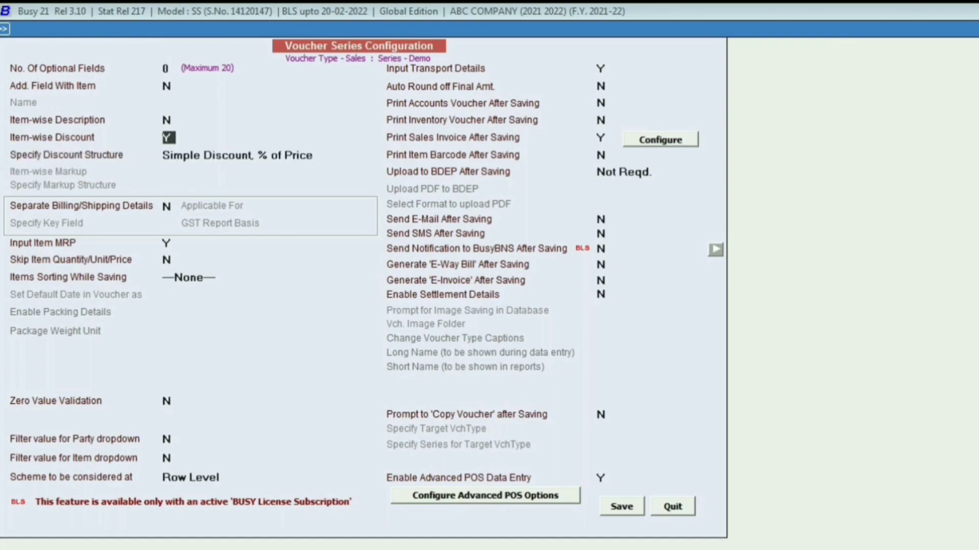
pyautogui.press('Return')
pyautogui.press('Up')
pyautogui.press('Up')
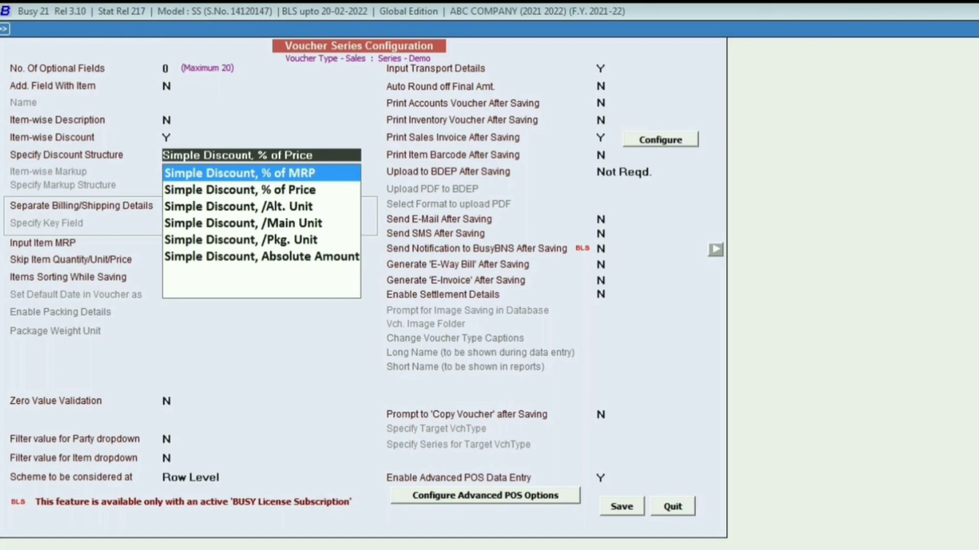
pyautogui.press('Down')
pyautogui.press('Down')
pyautogui.press('Down')
pyautogui.press('Down')
pyautogui.press('Down')
pyautogui.press('Down')
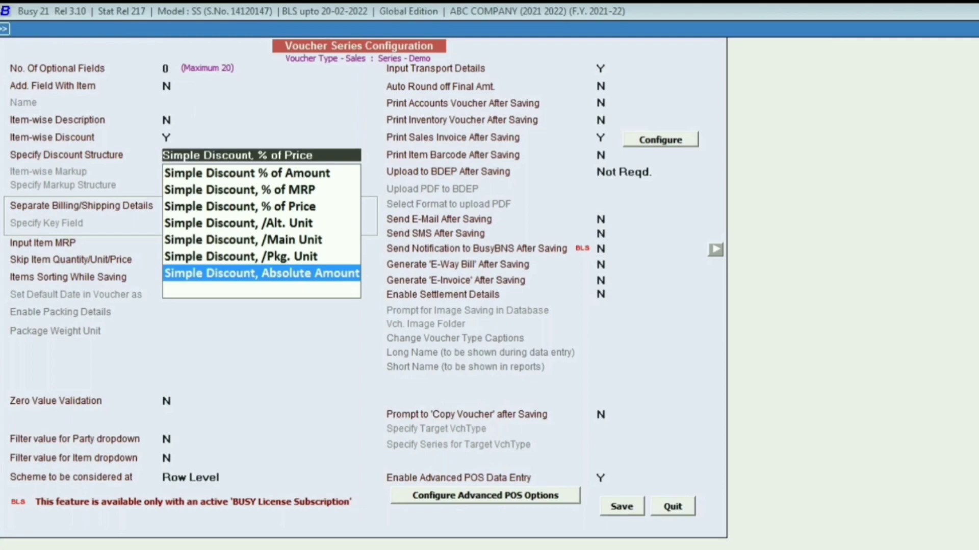
pyautogui.press('Up')
pyautogui.press('Up')
pyautogui.press('Up')
pyautogui.press('Up')
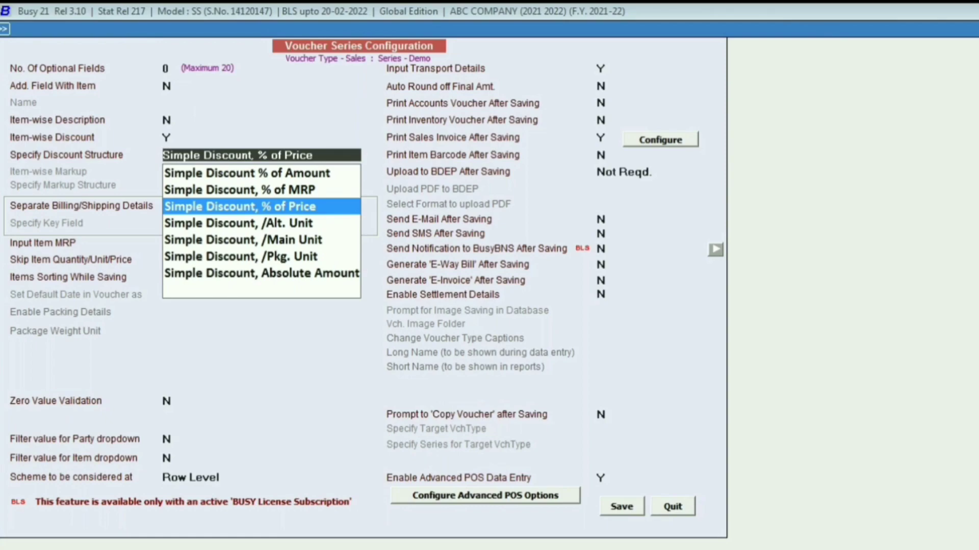
pyautogui.press('Return')
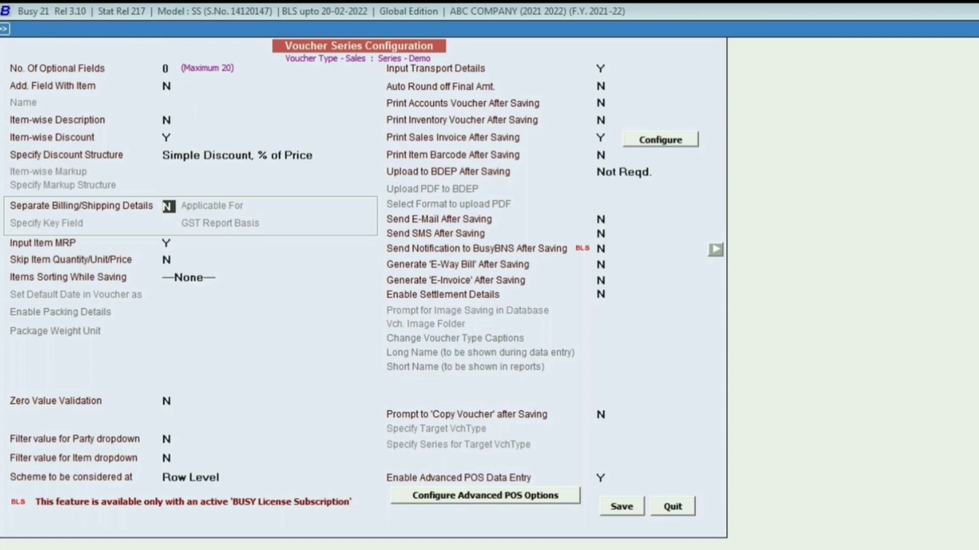
pyautogui.press('F2')
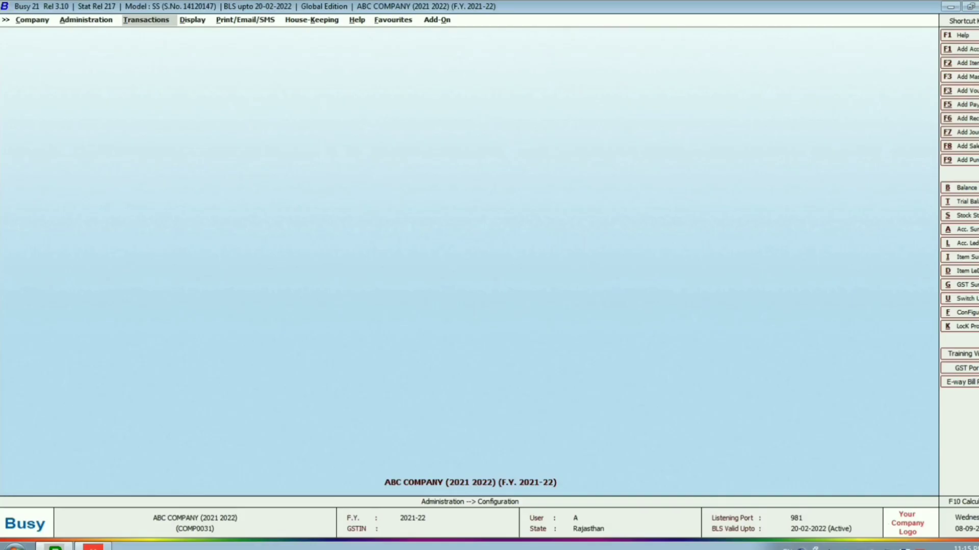
pyautogui.press('Return')
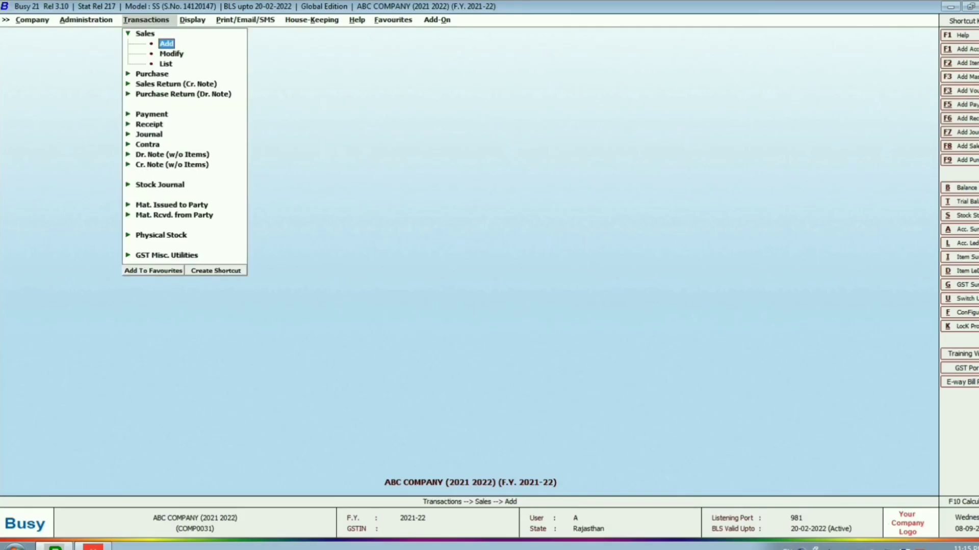
# - Start another sales voucher in the Demo series
pyautogui.press('Return')
pyautogui.press('Return')
pyautogui.press('Return')
pyautogui.press('Return')
pyautogui.press('Return')
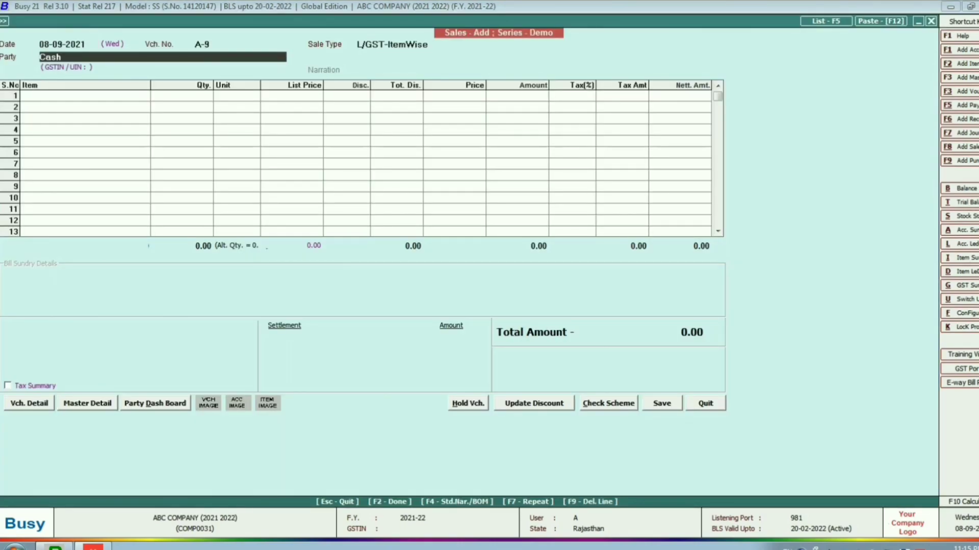
# - Keep Cash as the party and add one LED TV. 21 Inch. to the first item line
pyautogui.press('Down')
pyautogui.press('Down')
pyautogui.press('Down')
pyautogui.press('Down')
pyautogui.press('Down')
pyautogui.press('Down')
pyautogui.press('Down')
pyautogui.press('Down')
pyautogui.press('Down')
pyautogui.press('Down')
pyautogui.press('Down')
pyautogui.press('Down')
pyautogui.press('Down')
pyautogui.press('Down')
pyautogui.press('Down')
pyautogui.press('Down')
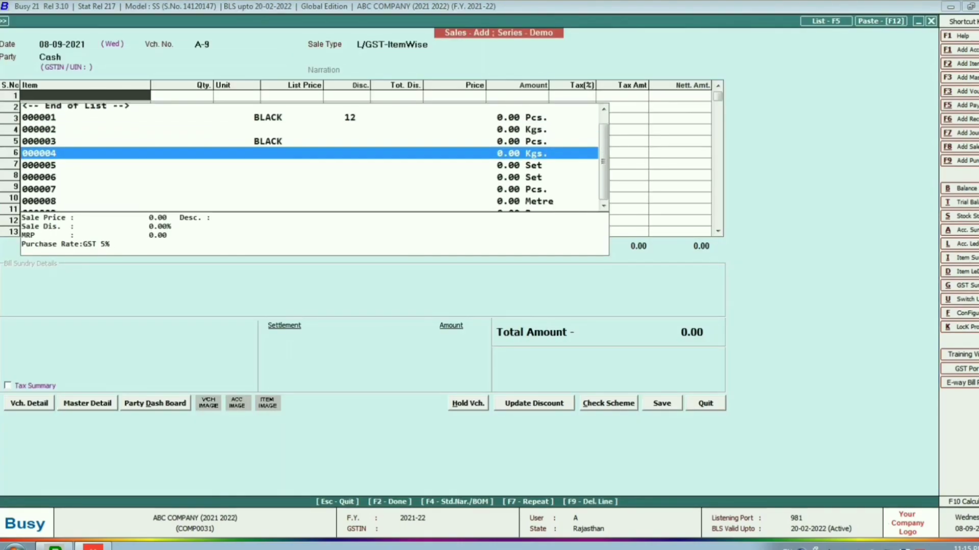
pyautogui.press('Up')
pyautogui.press('Up')
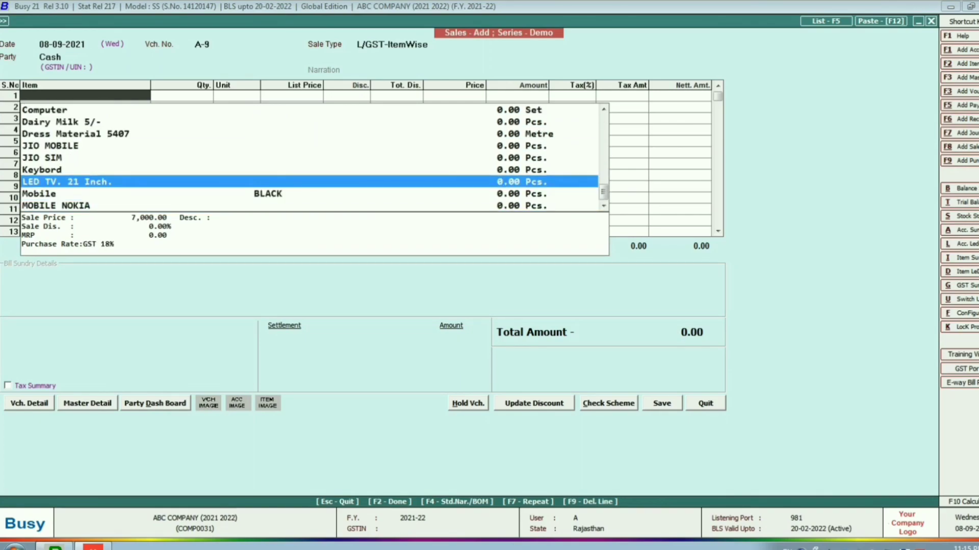
pyautogui.press('Return')
# - Give the LED TV line an item-wise discount of 10 percent
pyautogui.press('Return')
pyautogui.press('Right')
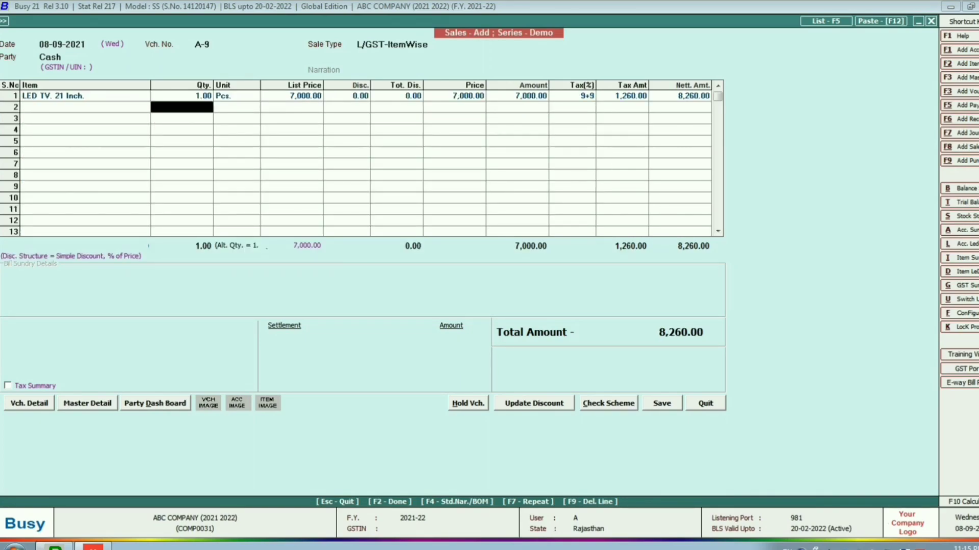
pyautogui.press('Up')
pyautogui.press('Return')
pyautogui.press('Return')
pyautogui.press('Return')
pyautogui.press('Right')
pyautogui.press('Right')
pyautogui.press('Right')
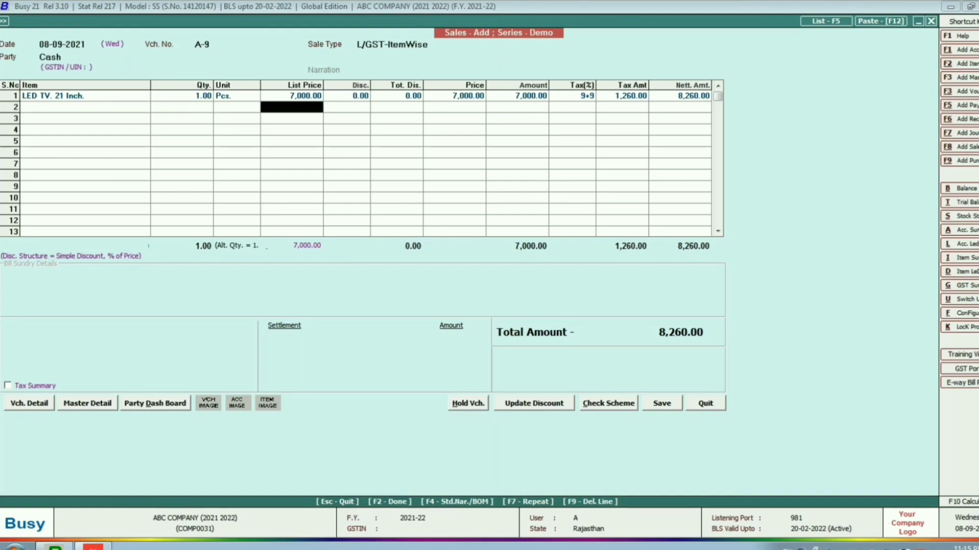
pyautogui.press('Up')
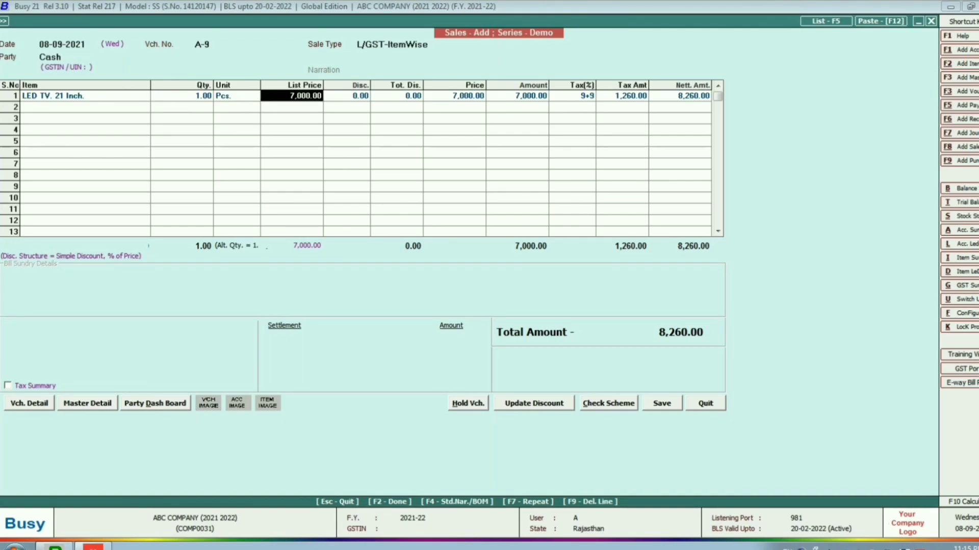
pyautogui.press('Return')
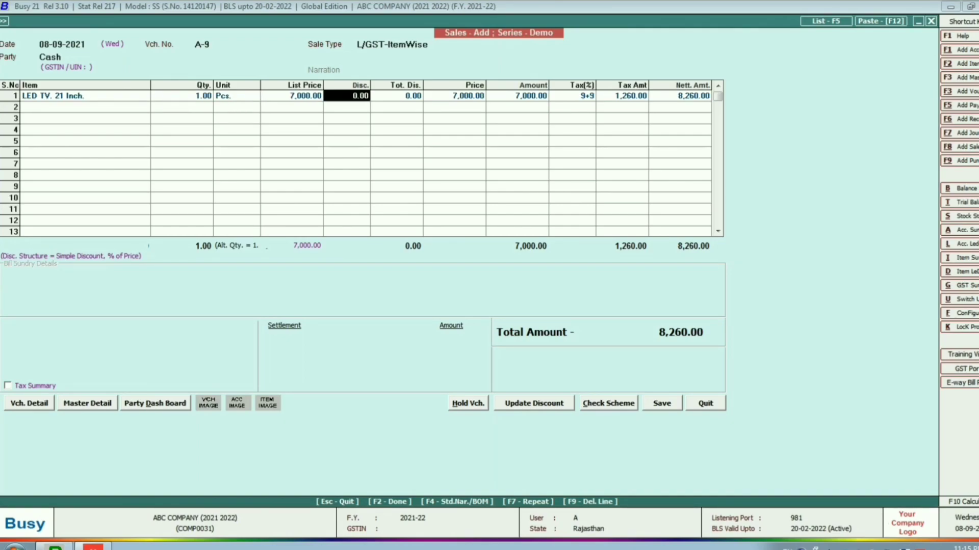
pyautogui.write('10')
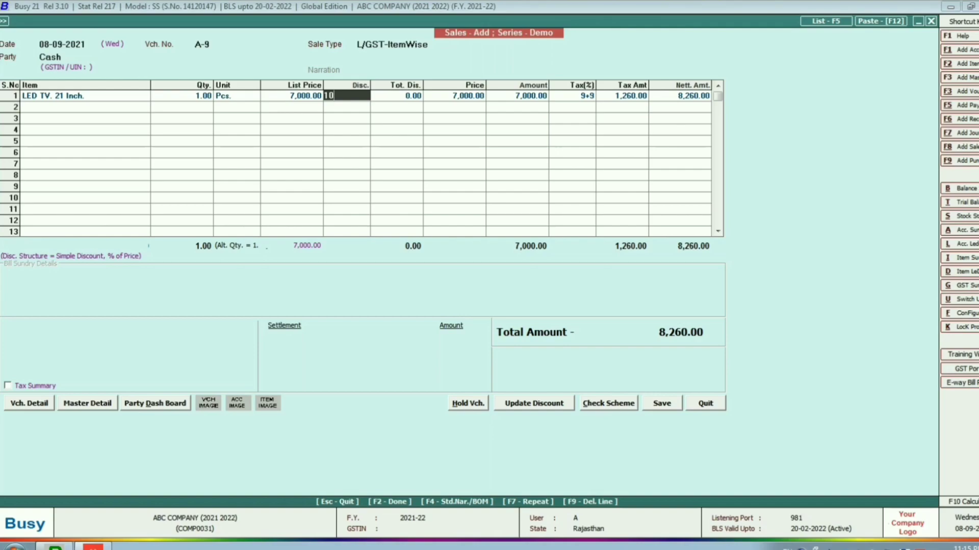
pyautogui.press('Return')
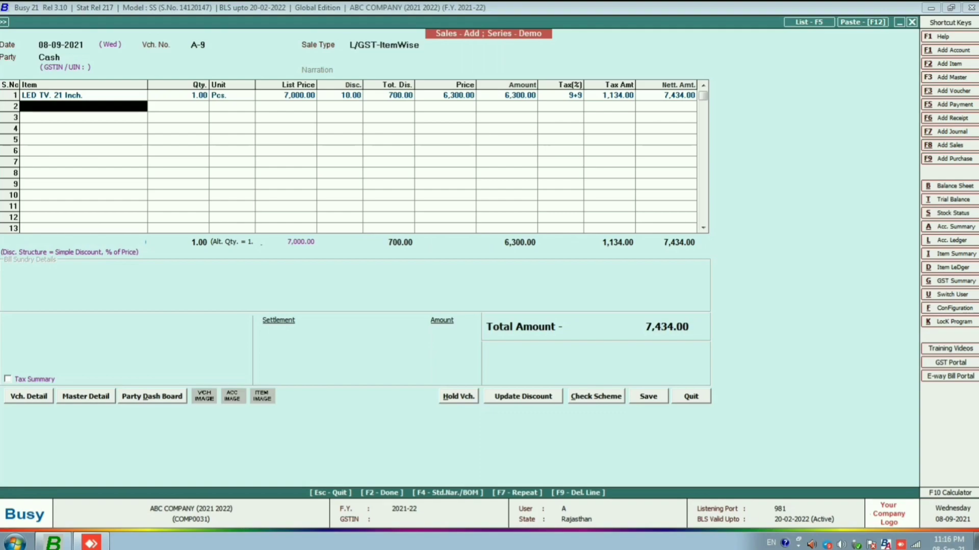
# - Finish the sales voucher, accepting the cash settlement and transport details, and save it
pyautogui.press('F2')
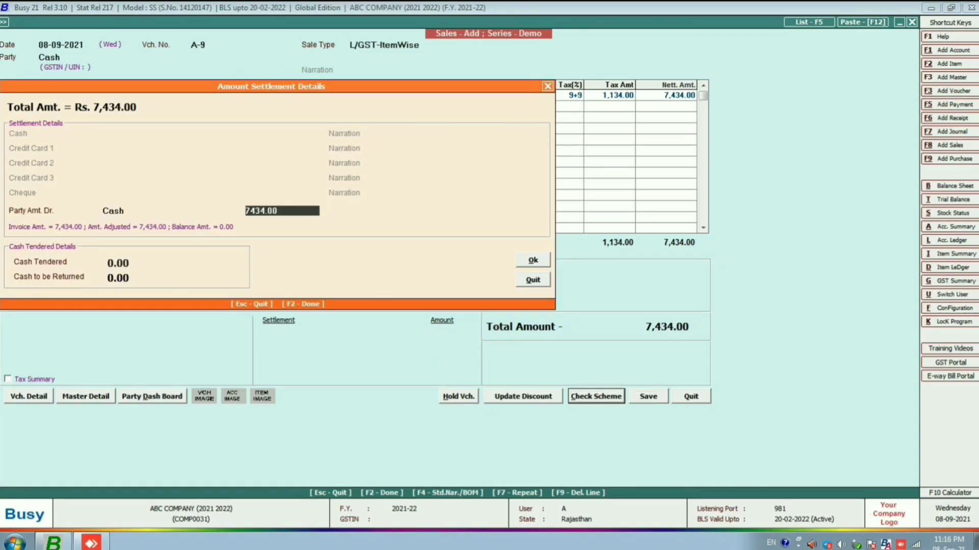
pyautogui.press('Return')
pyautogui.press('Return')
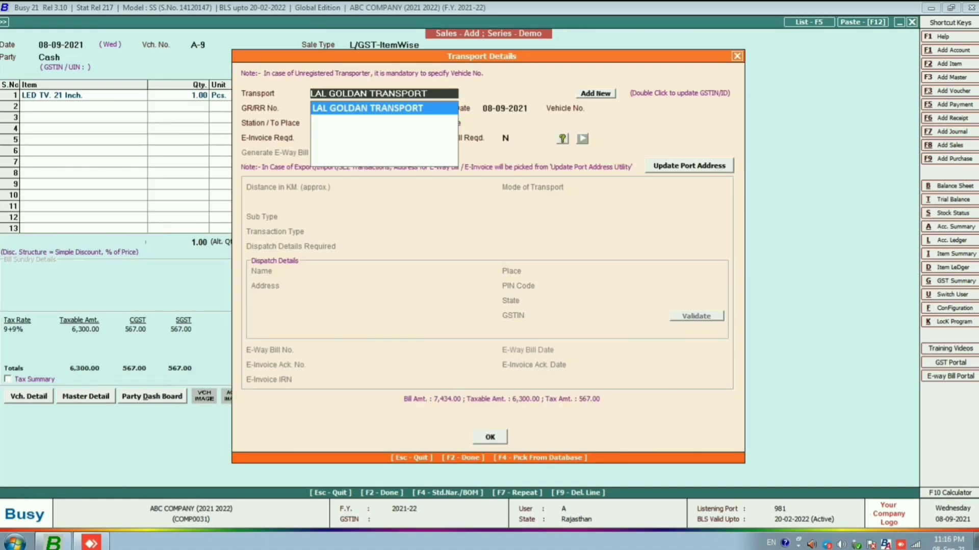
pyautogui.press('Return')
pyautogui.press('F2')
pyautogui.press('Return')
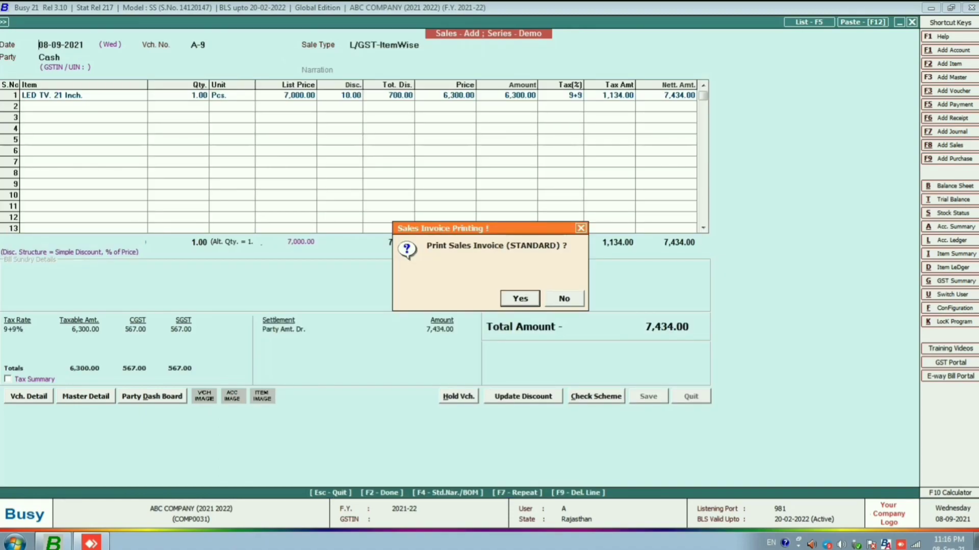
# - Preview the saved sales invoice in the A4/2 Discount.NKB print format, and close the preview
pyautogui.press('Down')
pyautogui.press('Down')
pyautogui.press('Down')
pyautogui.press('Return')
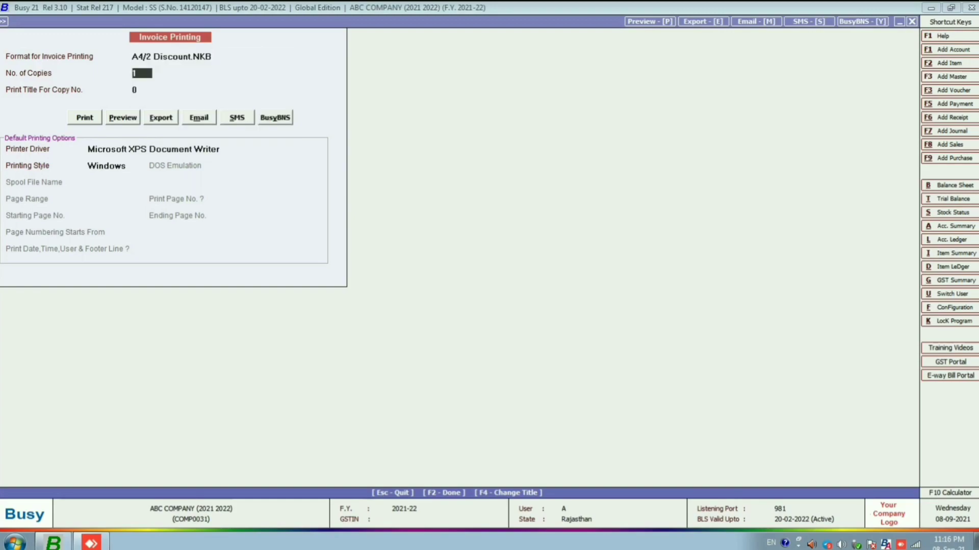
pyautogui.press('Return')
pyautogui.press('Return')
pyautogui.press('Right')
pyautogui.press('Return')
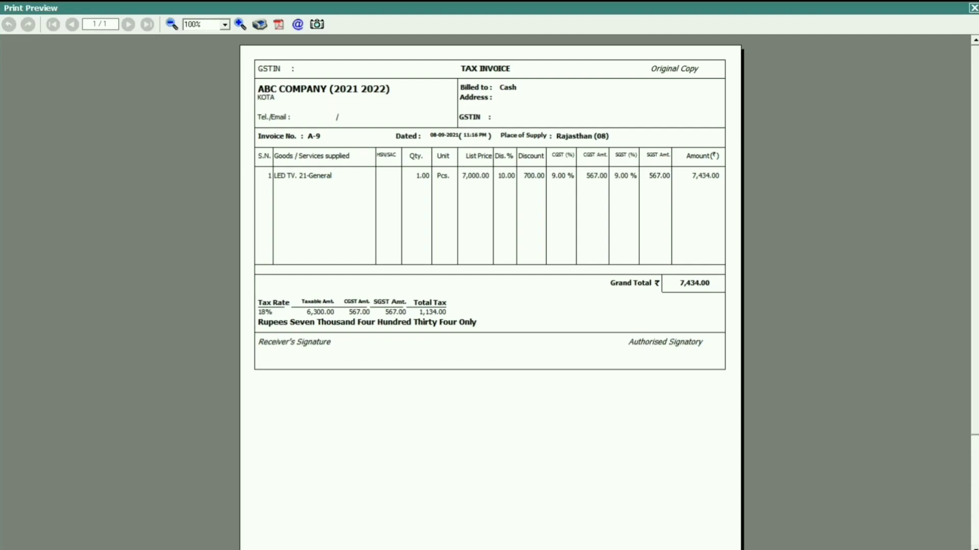
pyautogui.press('Escape')
pyautogui.press('Escape')
pyautogui.press('Escape')
pyautogui.press('Escape')
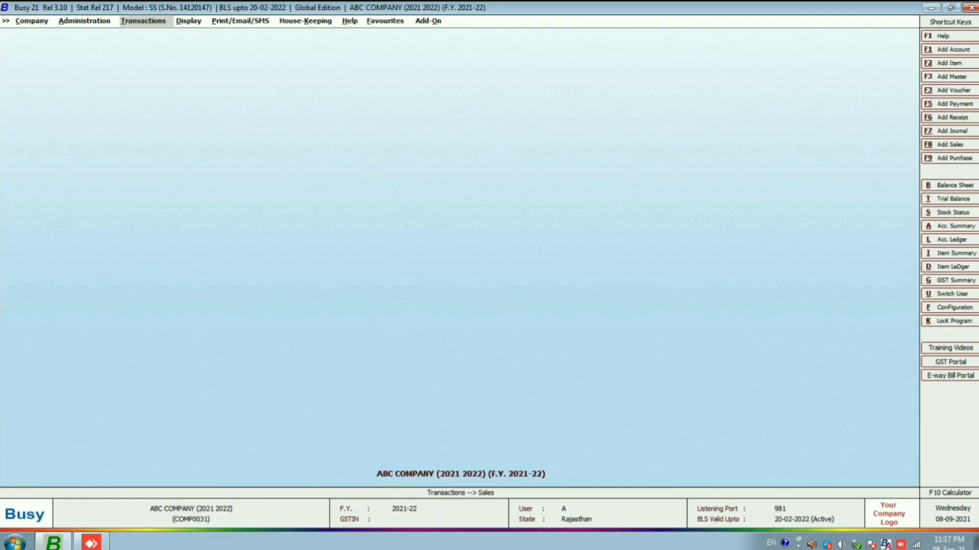
# - Set Item-wise Discount Type to Compound Discount in the Inventory features and save the options
pyautogui.press('Left')
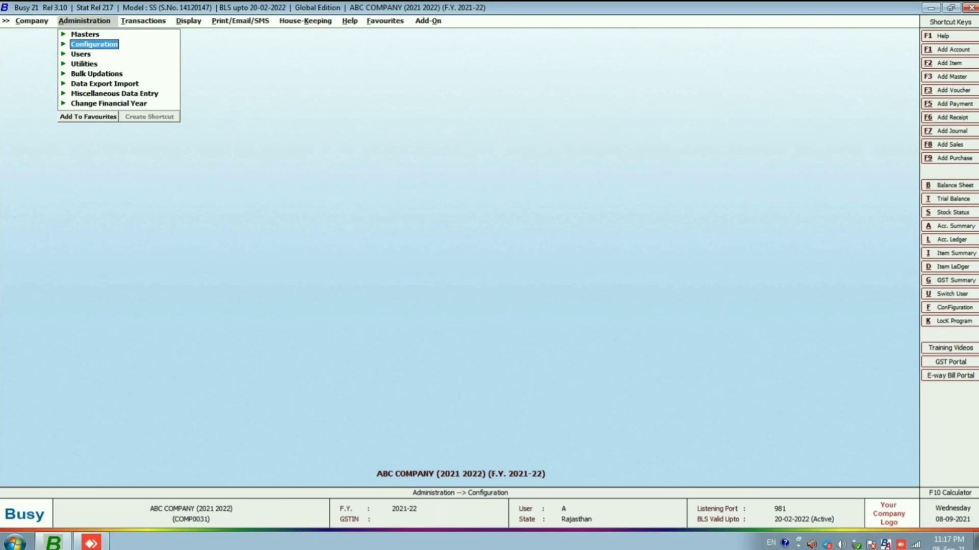
pyautogui.press('Return')
pyautogui.press('Down')
pyautogui.press('Return')
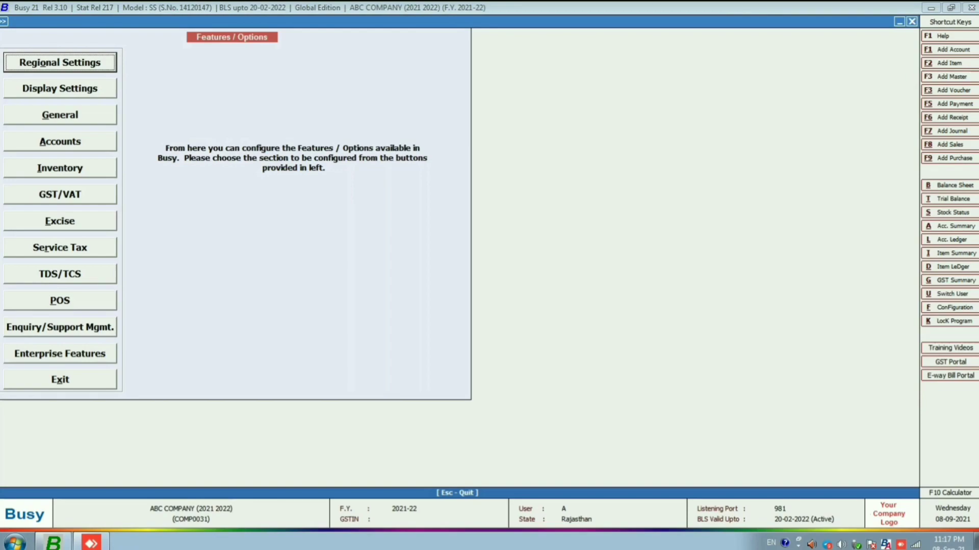
pyautogui.press('i')
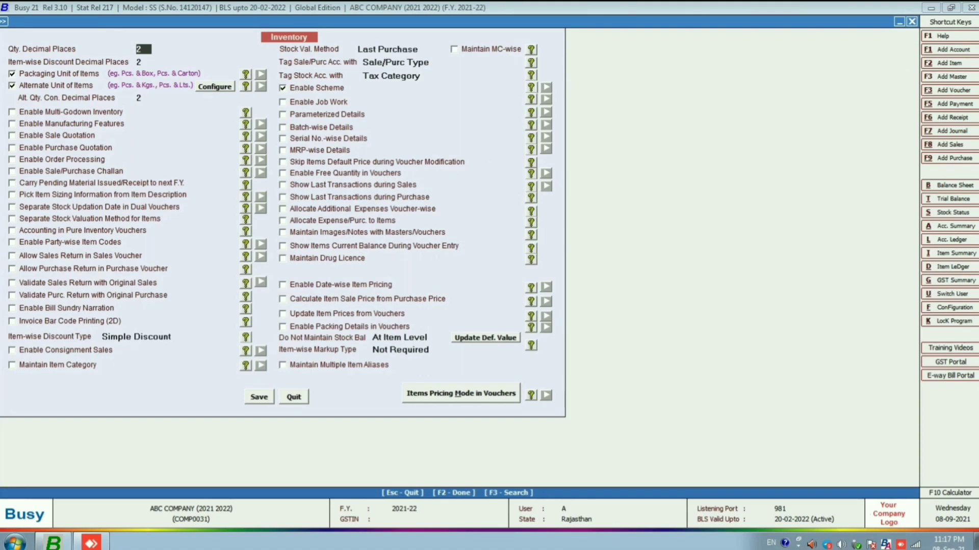
pyautogui.click(136, 337)
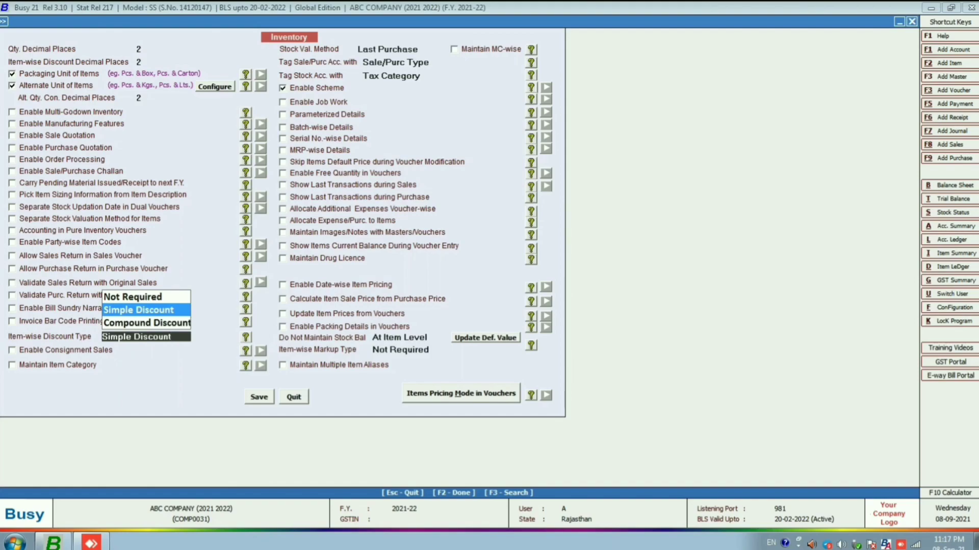
pyautogui.press('Down')
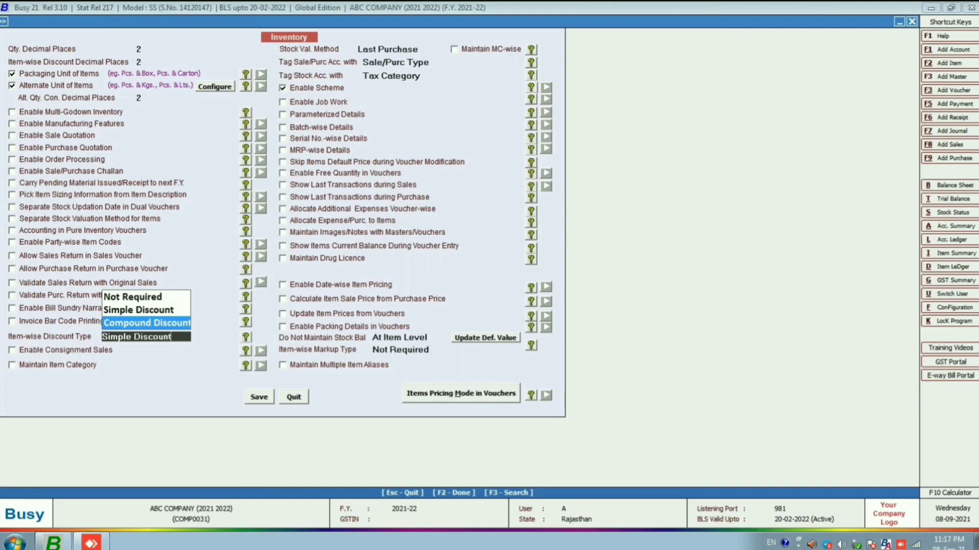
pyautogui.press('Return')
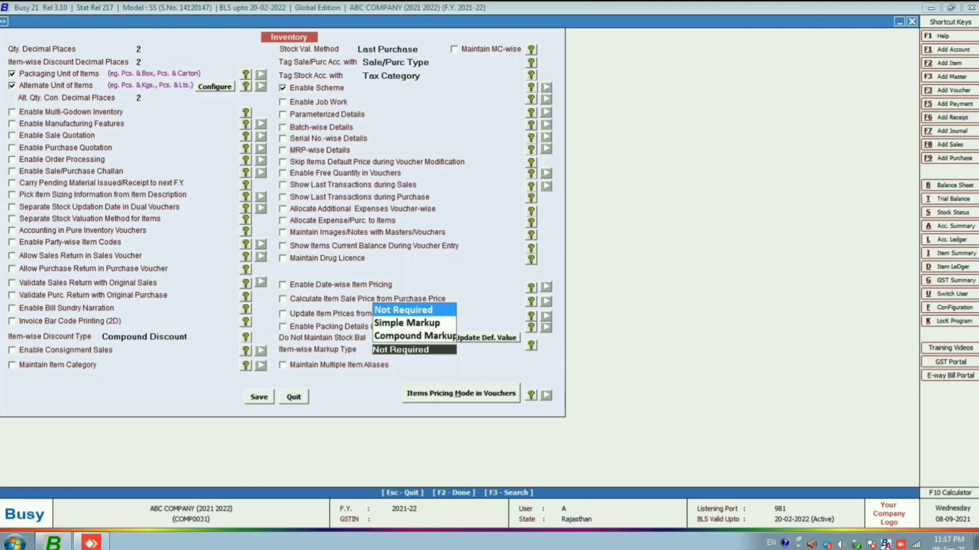
pyautogui.press('Return')
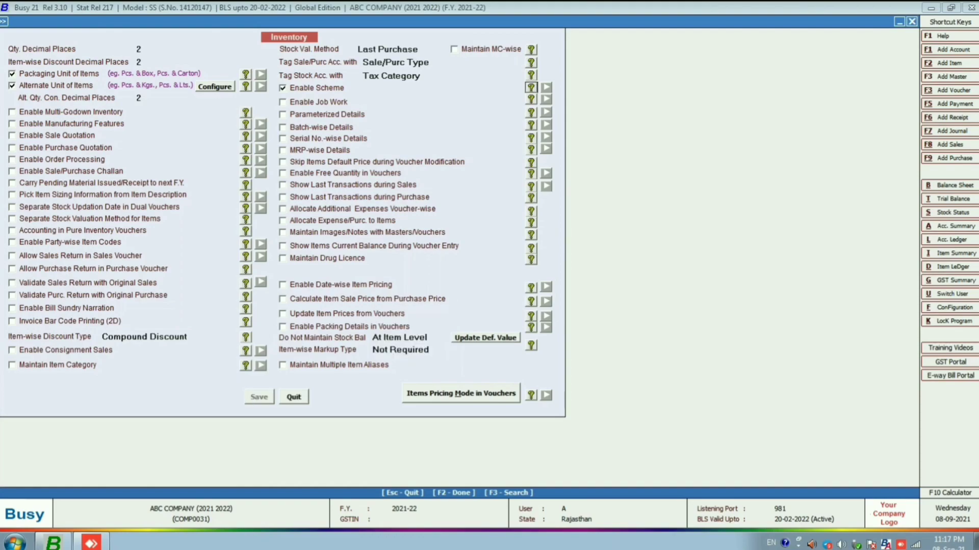
pyautogui.press('Escape')
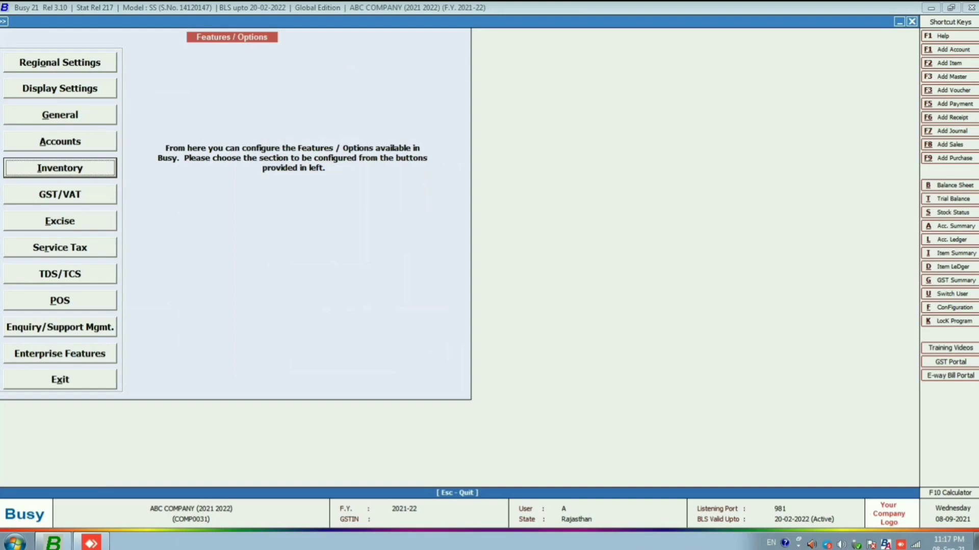
pyautogui.press('Escape')
pyautogui.press('Escape')
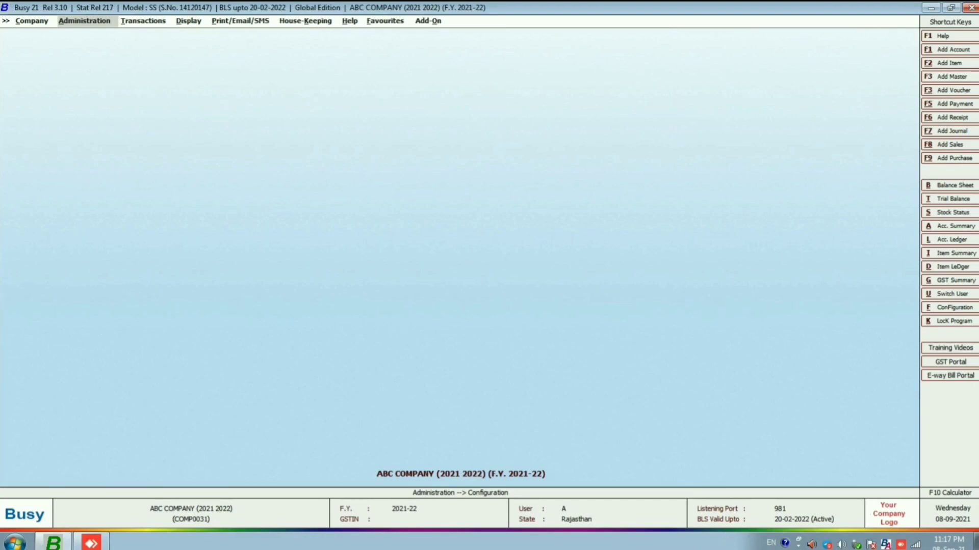
# - Open the voucher configuration of the Demo series under Sales
pyautogui.press('Right')
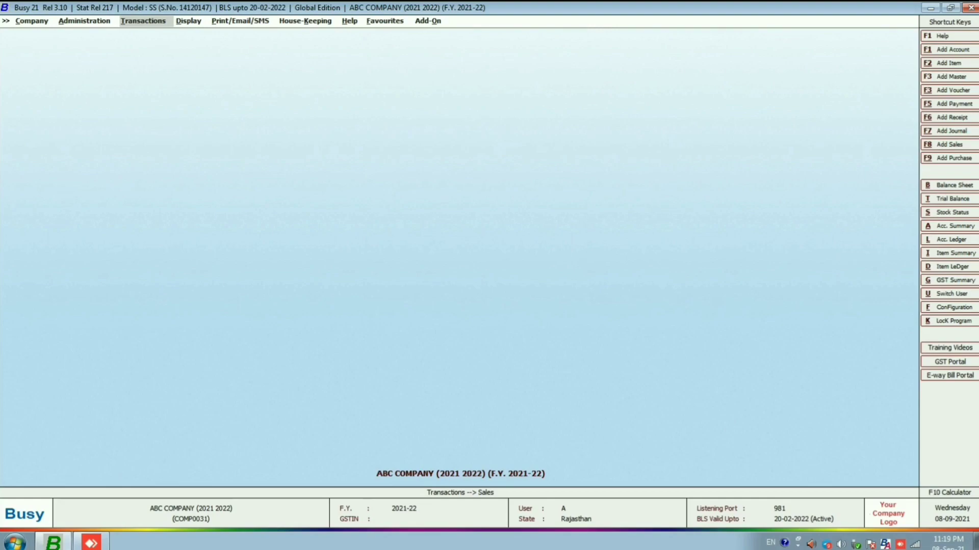
pyautogui.press('Left')
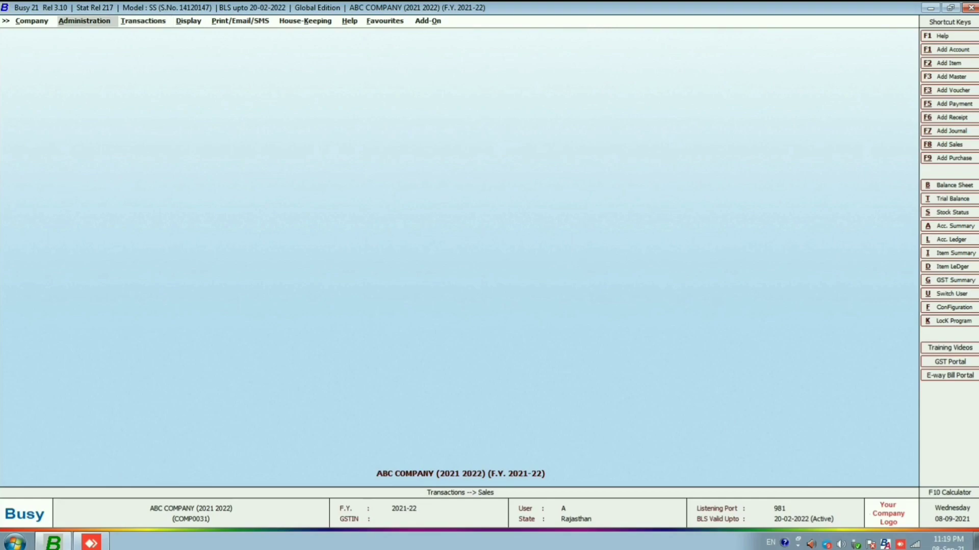
pyautogui.press('Return')
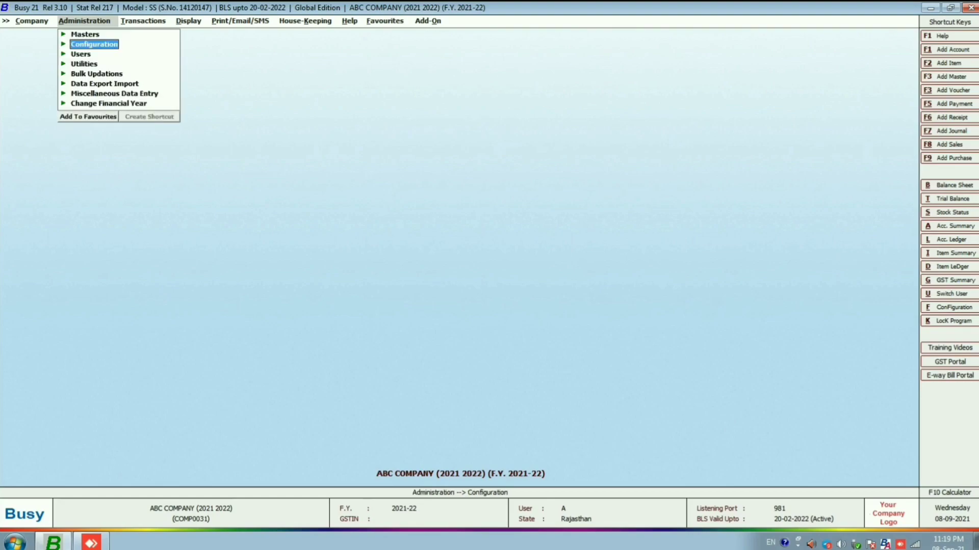
pyautogui.press('Return')
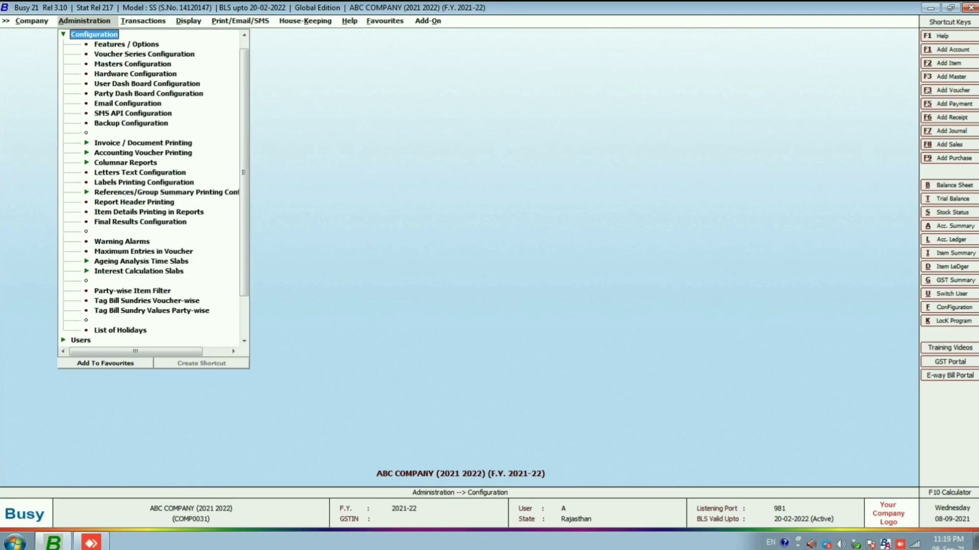
pyautogui.press('Down')
pyautogui.press('Down')
pyautogui.press('Return')
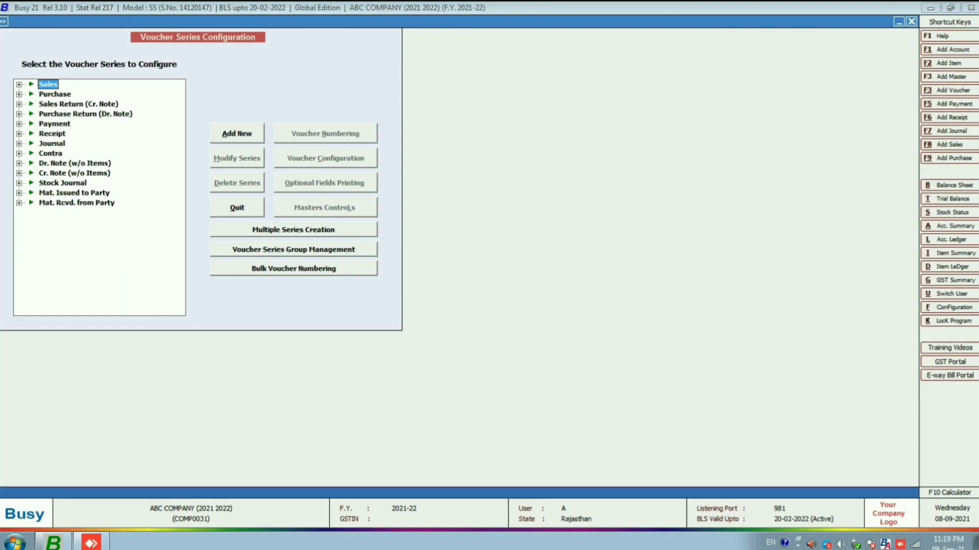
pyautogui.press('Return')
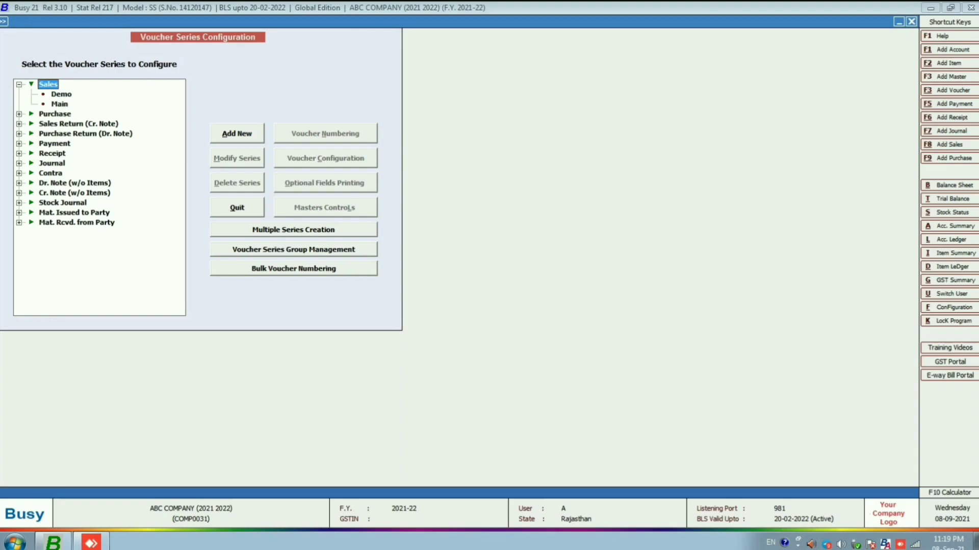
pyautogui.press('Down')
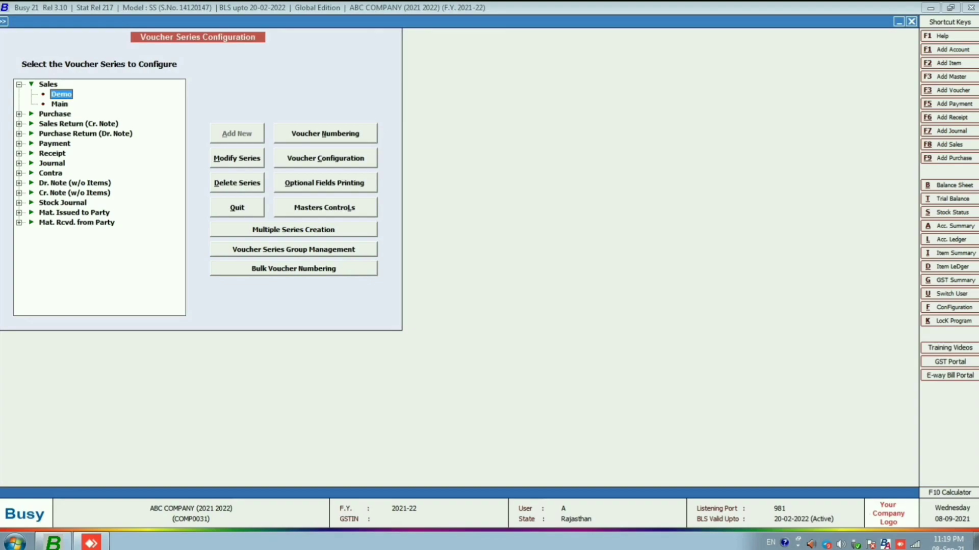
pyautogui.hotkey('alt', 'c')
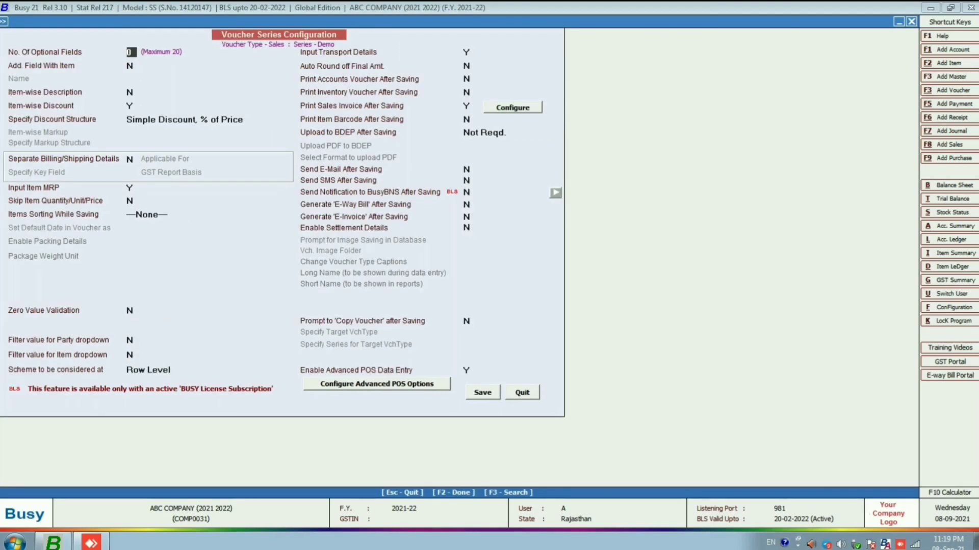
# - Change the Demo series discount structure to Compound Discount, % of Price, and save the voucher configuration
pyautogui.click(185, 119)
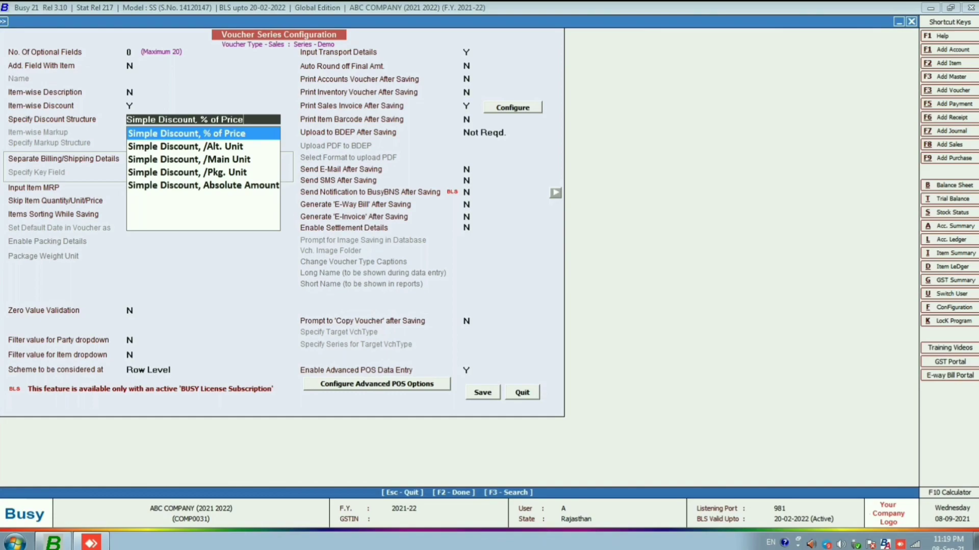
pyautogui.press('BackSpace')
pyautogui.press('BackSpace')
pyautogui.press('BackSpace')
pyautogui.press('BackSpace')
pyautogui.press('BackSpace')
pyautogui.press('BackSpace')
pyautogui.press('BackSpace')
pyautogui.press('BackSpace')
pyautogui.press('BackSpace')
pyautogui.press('BackSpace')
pyautogui.press('BackSpace')
pyautogui.press('BackSpace')
pyautogui.press('BackSpace')
pyautogui.press('BackSpace')
pyautogui.press('BackSpace')
pyautogui.press('BackSpace')
pyautogui.press('BackSpace')
pyautogui.press('BackSpace')
pyautogui.press('BackSpace')
pyautogui.press('BackSpace')
pyautogui.press('BackSpace')
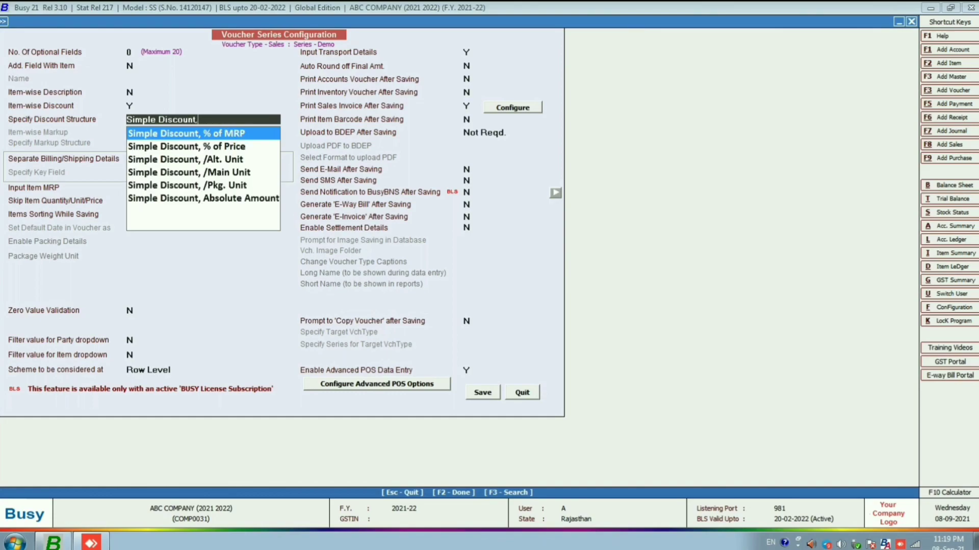
pyautogui.press('BackSpace')
pyautogui.press('BackSpace')
pyautogui.press('BackSpace')
pyautogui.press('BackSpace')
pyautogui.press('BackSpace')
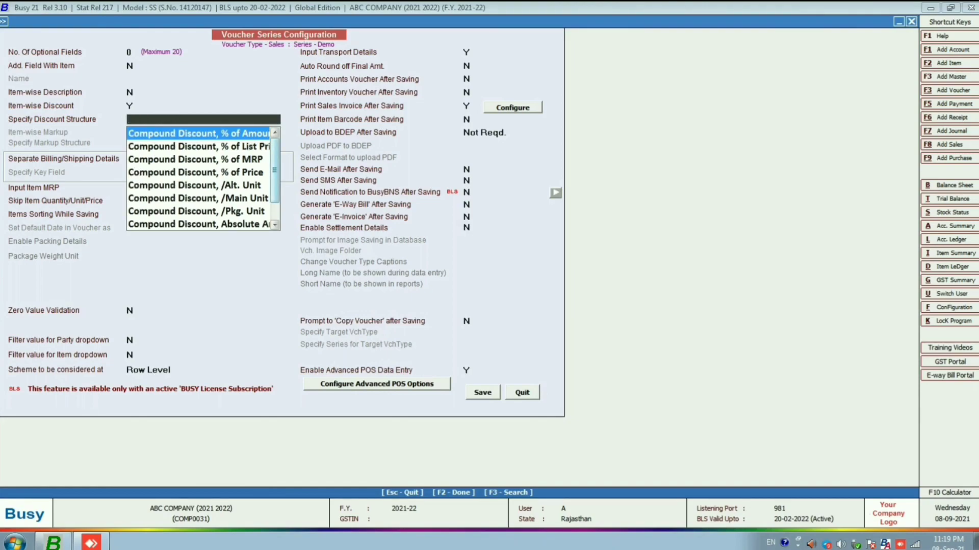
pyautogui.write('com')
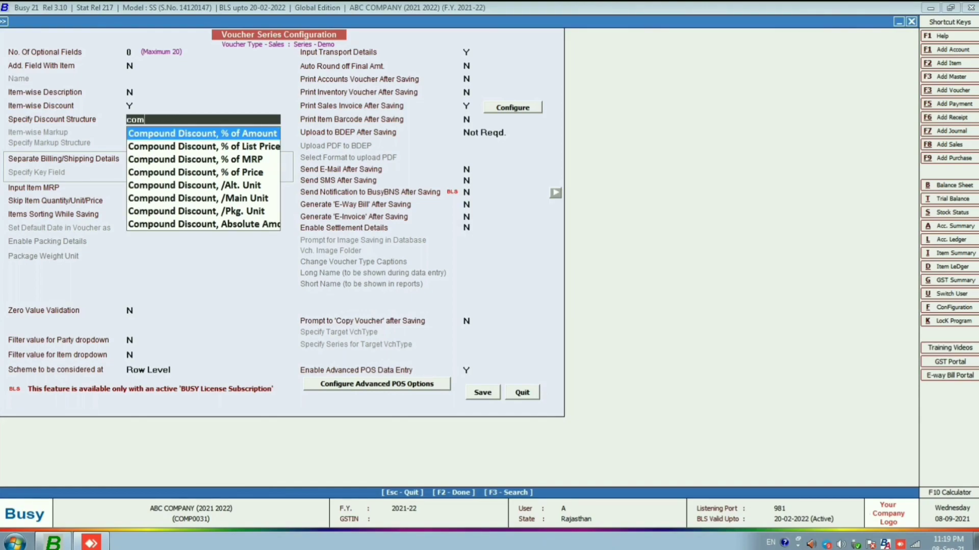
pyautogui.press('Down')
pyautogui.press('Down')
pyautogui.press('Down')
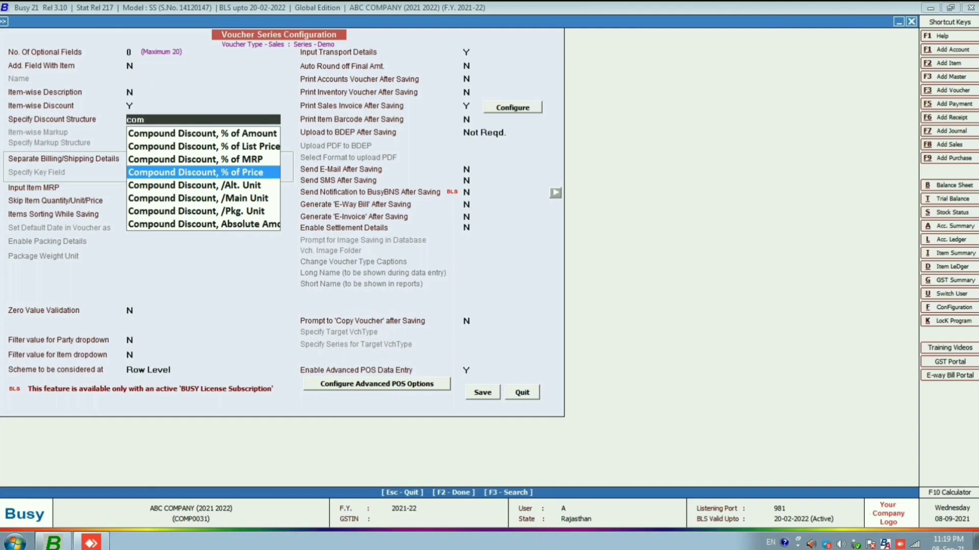
pyautogui.press('Return')
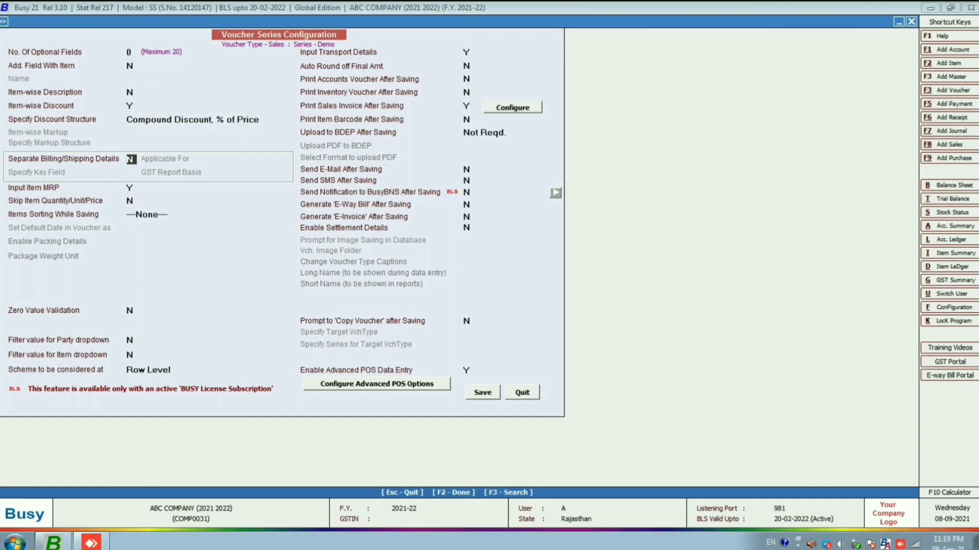
pyautogui.press('F2')
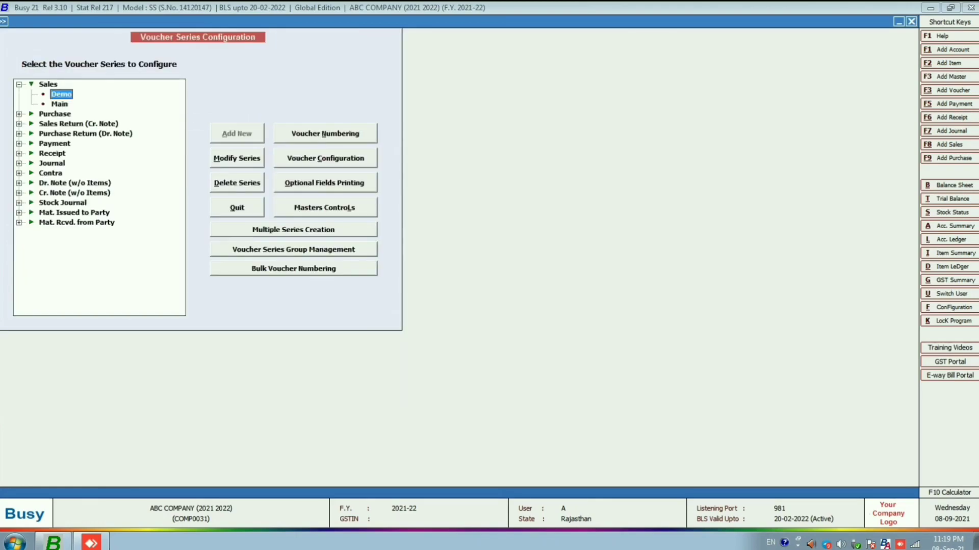
pyautogui.press('Escape')
pyautogui.press('Escape')
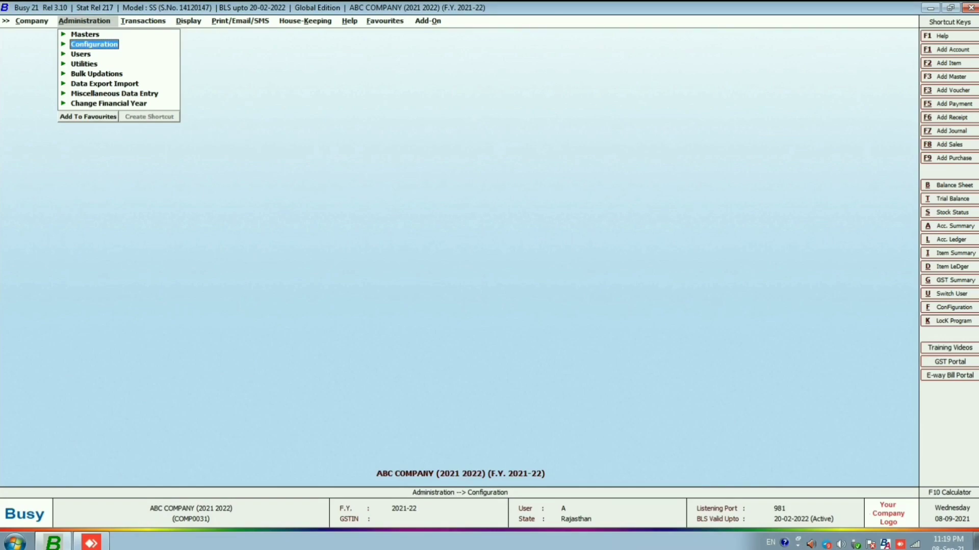
# - Start a new sales voucher in the Demo series
pyautogui.press('Right')
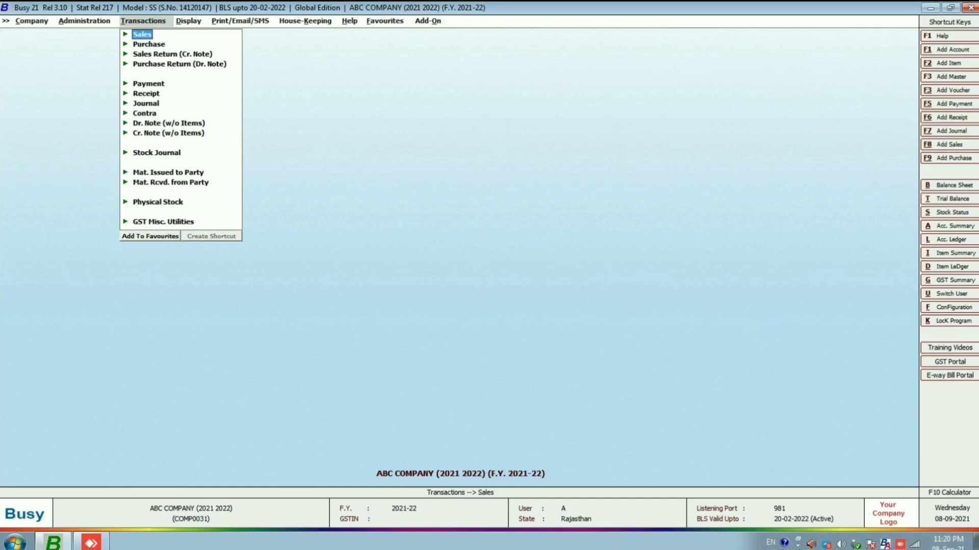
pyautogui.press('Return')
pyautogui.press('Return')
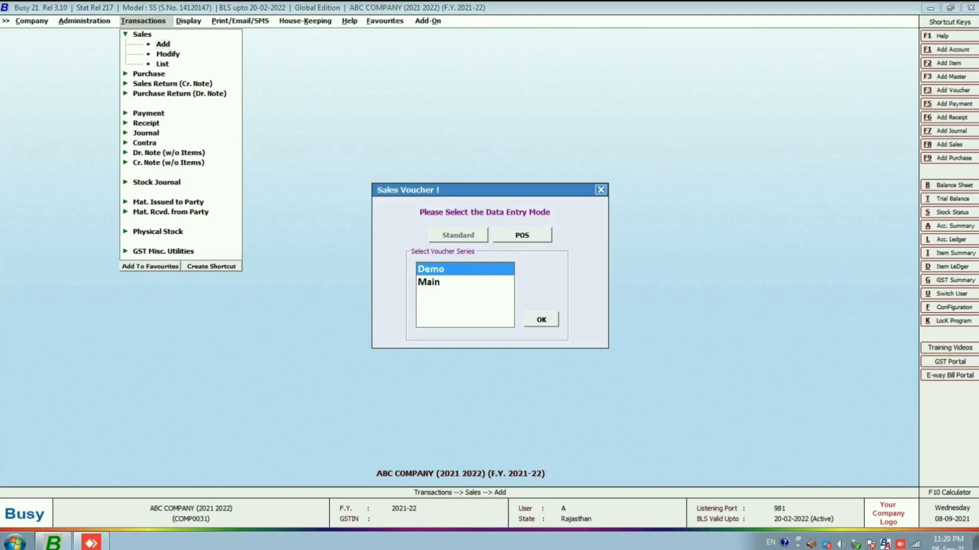
pyautogui.press('Return')
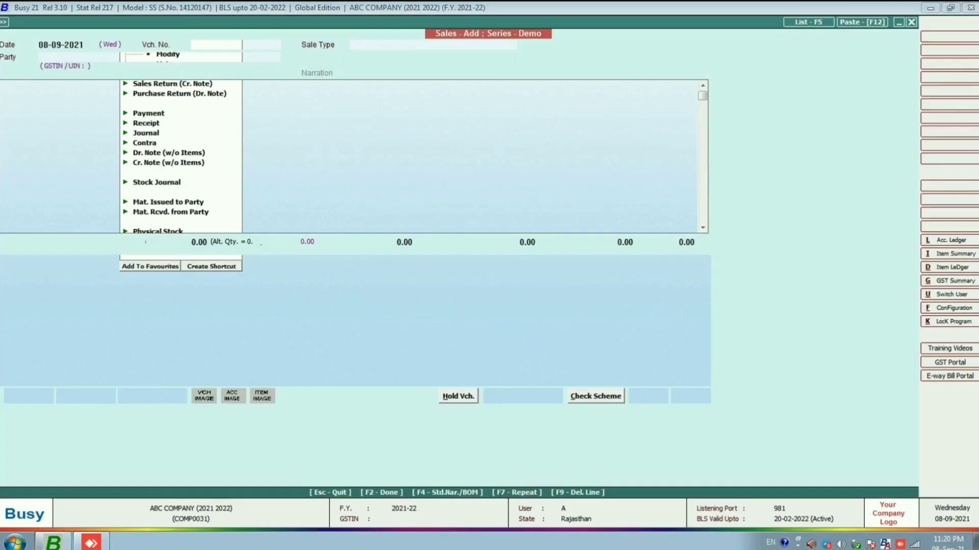
# - Add the item LED TV. 21 Inch. with a quantity of 2 on the first voucher line
pyautogui.write('led')
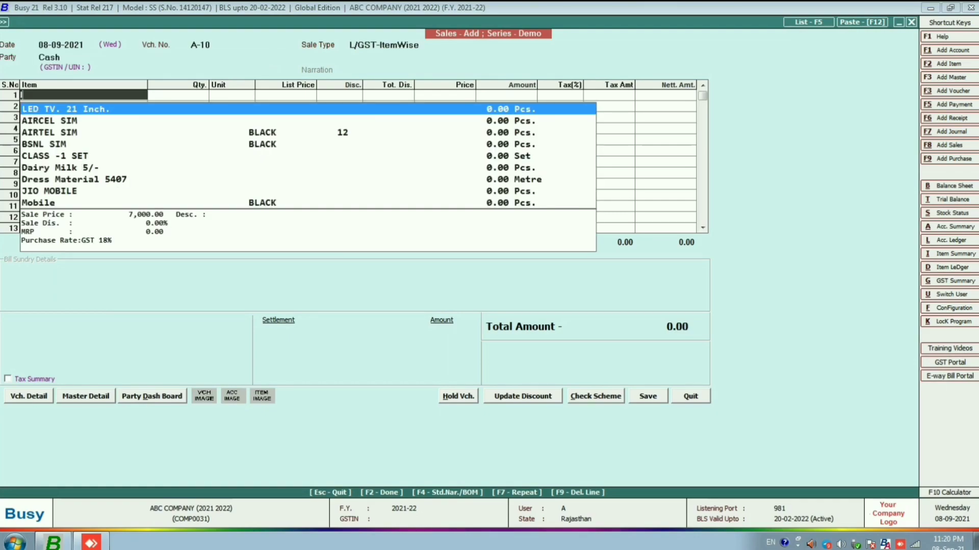
pyautogui.press('Return')
pyautogui.press('Return')
pyautogui.press('Right')
pyautogui.press('Up')
pyautogui.write('2')
pyautogui.press('Return')
# - Enter a compound discount of 10+5 on the LED TV line and complete the line
pyautogui.press('Right')
pyautogui.press('Right')
pyautogui.press('Up')
pyautogui.press('Right')
pyautogui.press('Right')
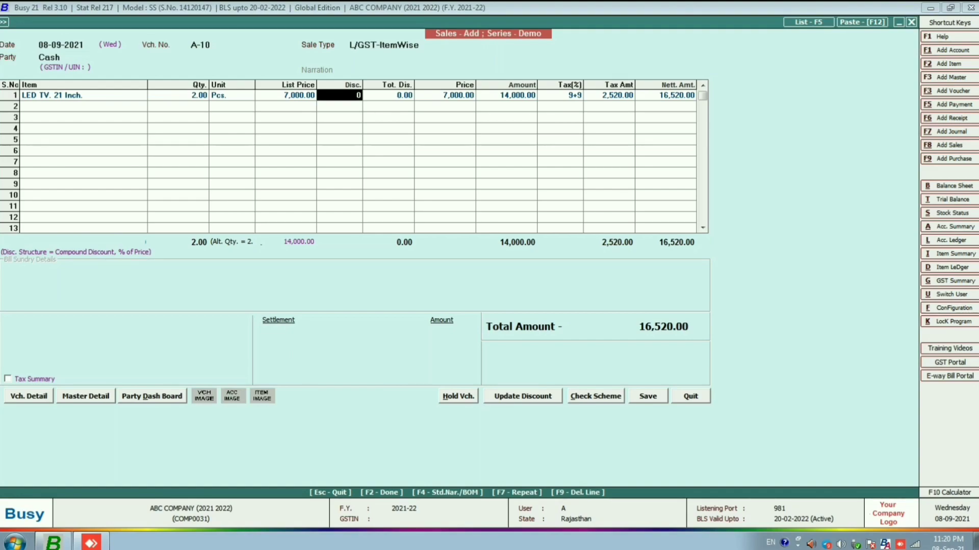
pyautogui.write('10')
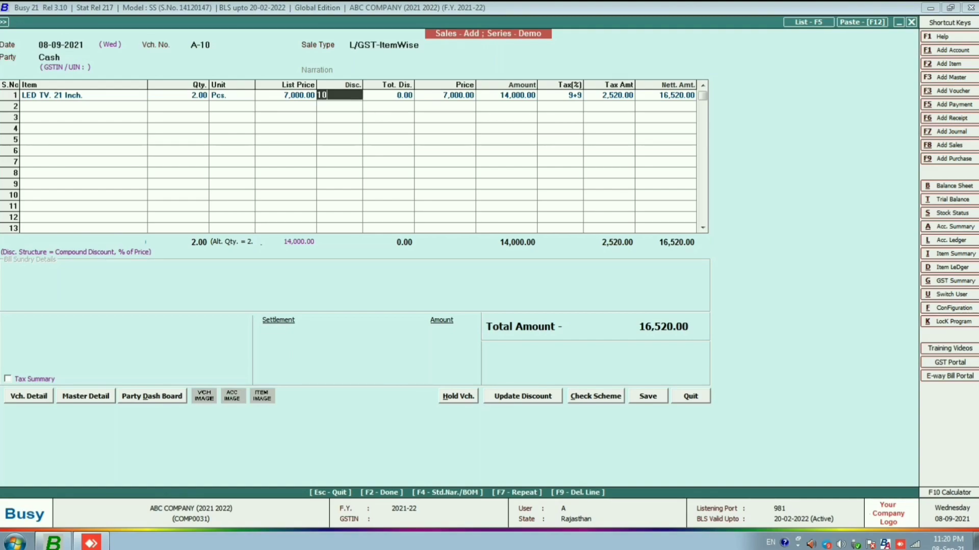
pyautogui.write('+5')
pyautogui.press('Return')
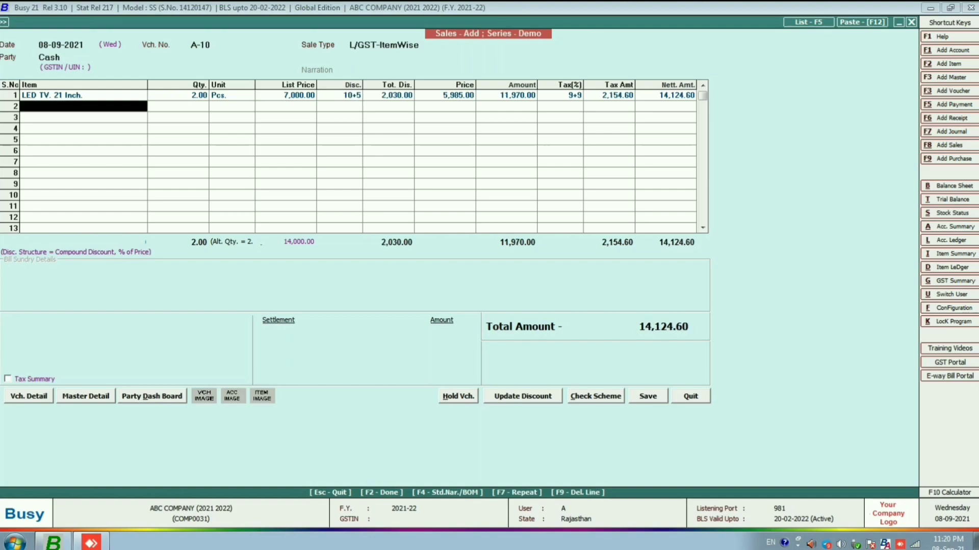
# - Save the voucher with the full amount settled to Cash and LAL GOLDAN TRANSPORT as transport, and preview its sales invoice
pyautogui.press('F2')
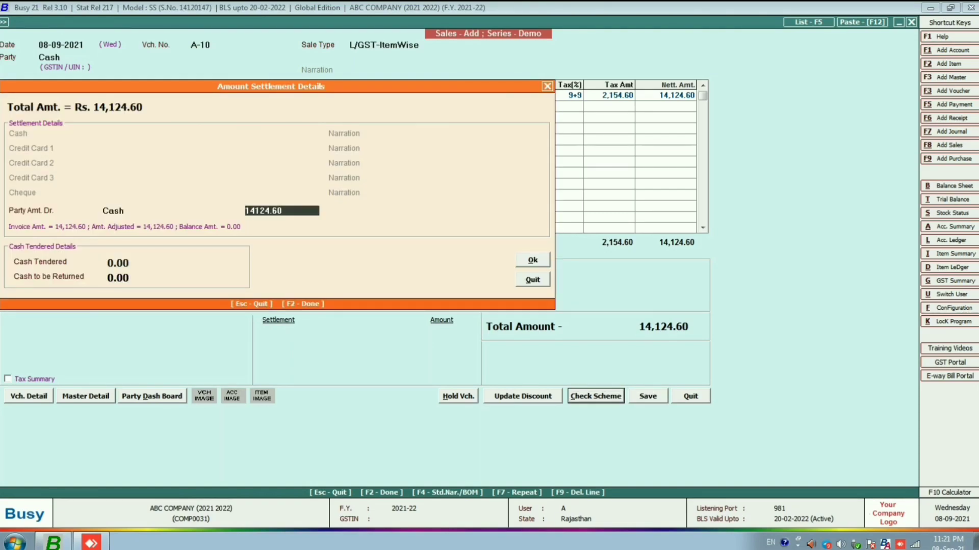
pyautogui.press('Return')
pyautogui.press('Return')
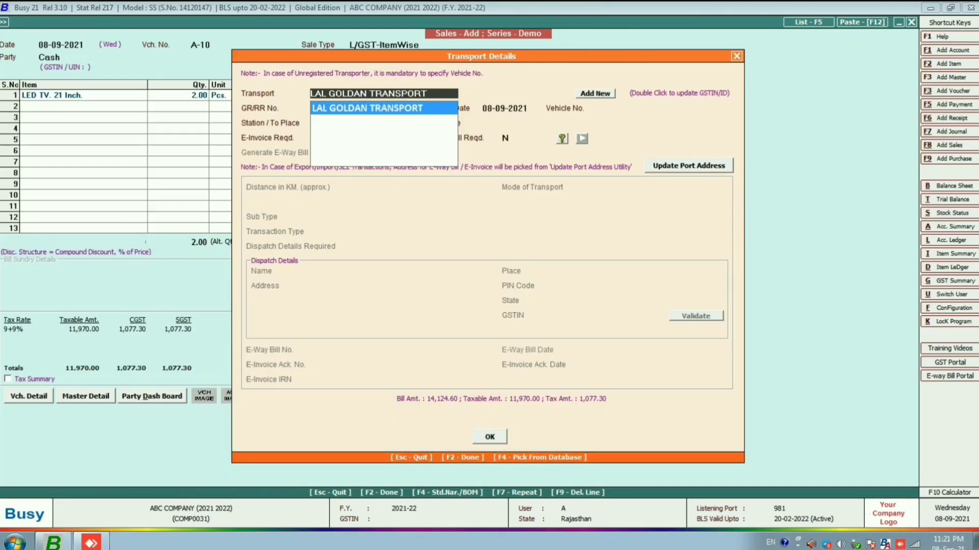
pyautogui.press('Return')
pyautogui.press('F2')
pyautogui.press('Return')
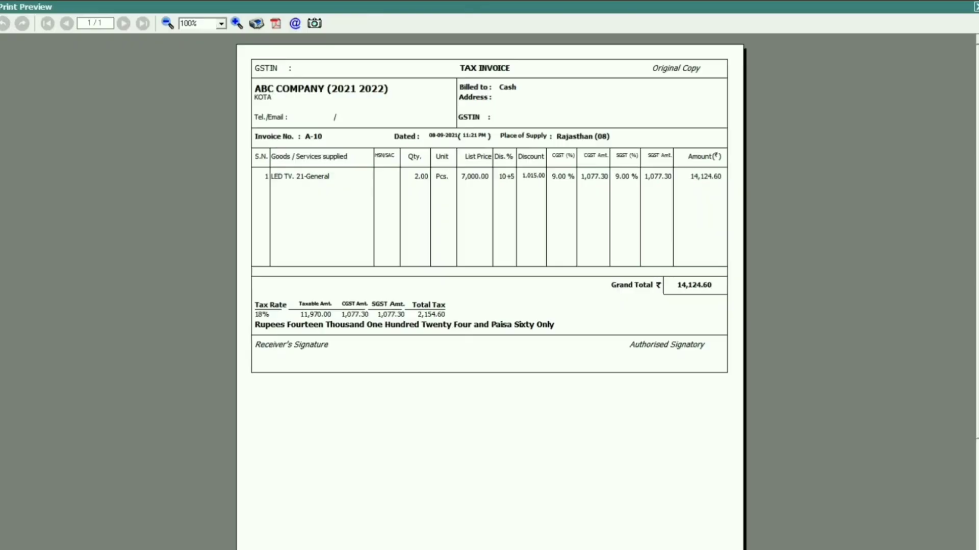
# - Close the invoice preview and leave the sales voucher
pyautogui.press('Escape')
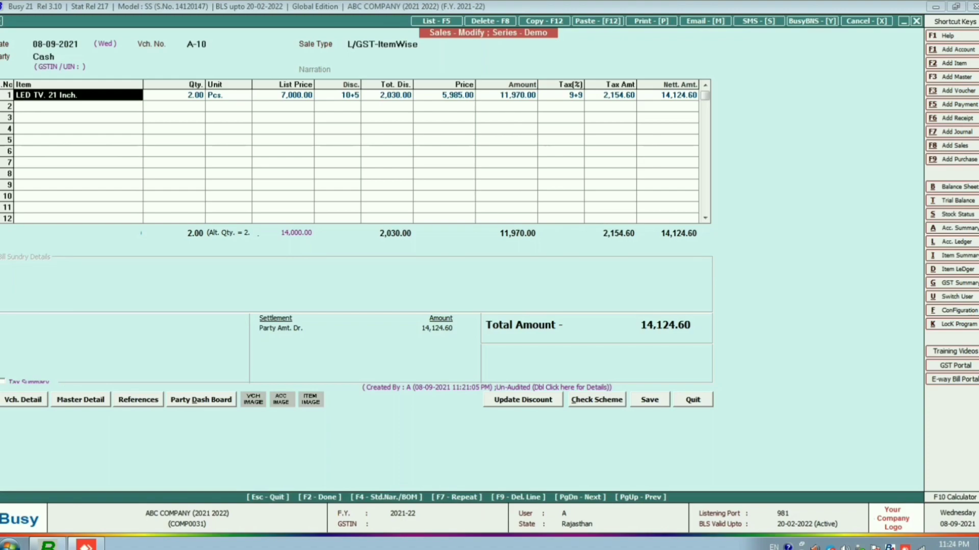
pyautogui.hotkey('alt', 'f')
pyautogui.press('Escape')
pyautogui.press('Escape')
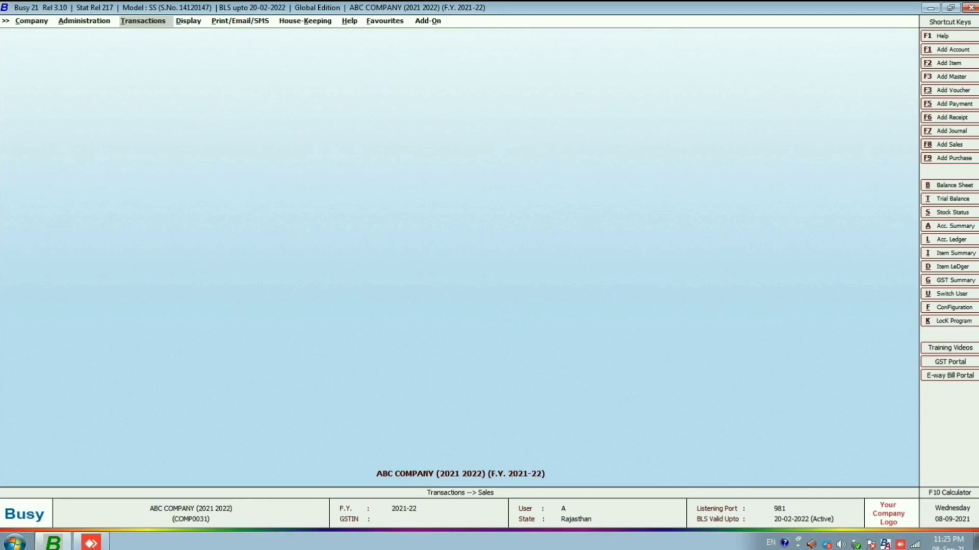
# - Open the voucher configuration of the Demo series under Sales
pyautogui.press('Left')
pyautogui.press('Return')
pyautogui.press('Down')
pyautogui.press('Return')
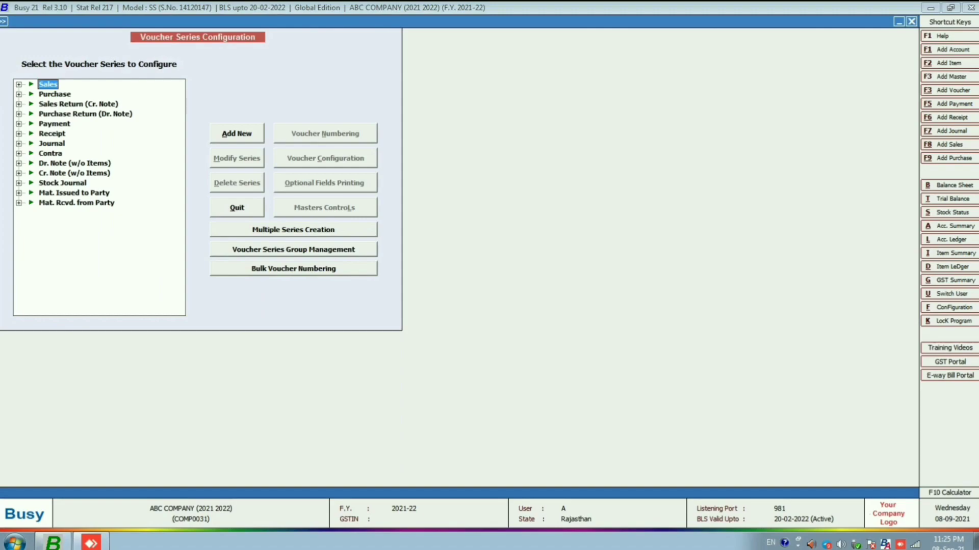
pyautogui.press('Return')
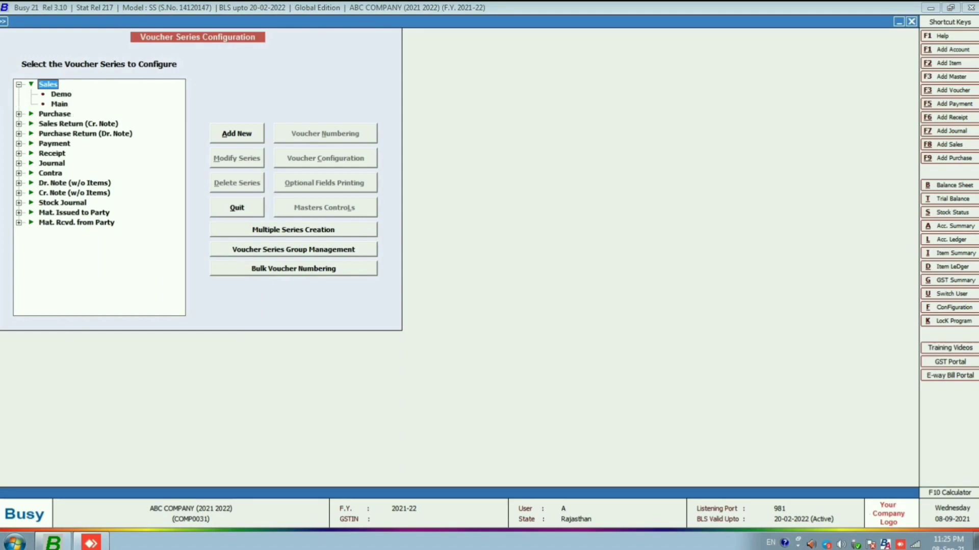
pyautogui.press('Down')
pyautogui.press('Tab')
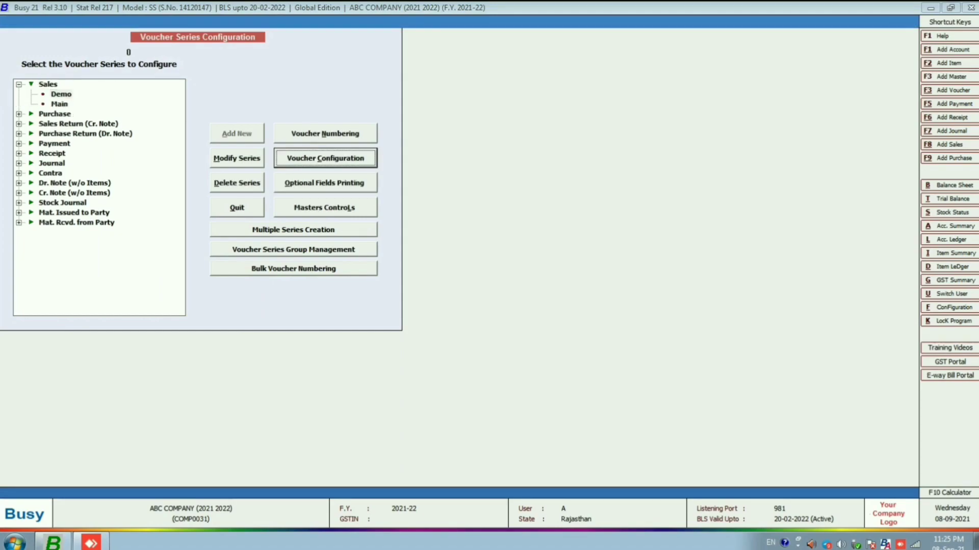
pyautogui.press('Return')
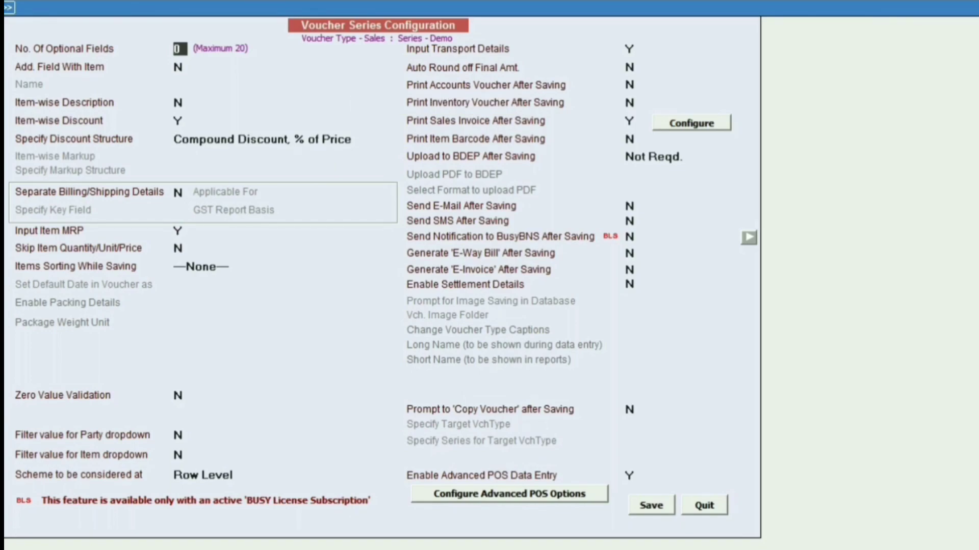
# - Enable Auto Round off Final Amt. for the Demo series and open its round-off options
pyautogui.click(631, 68)
pyautogui.write('Y')
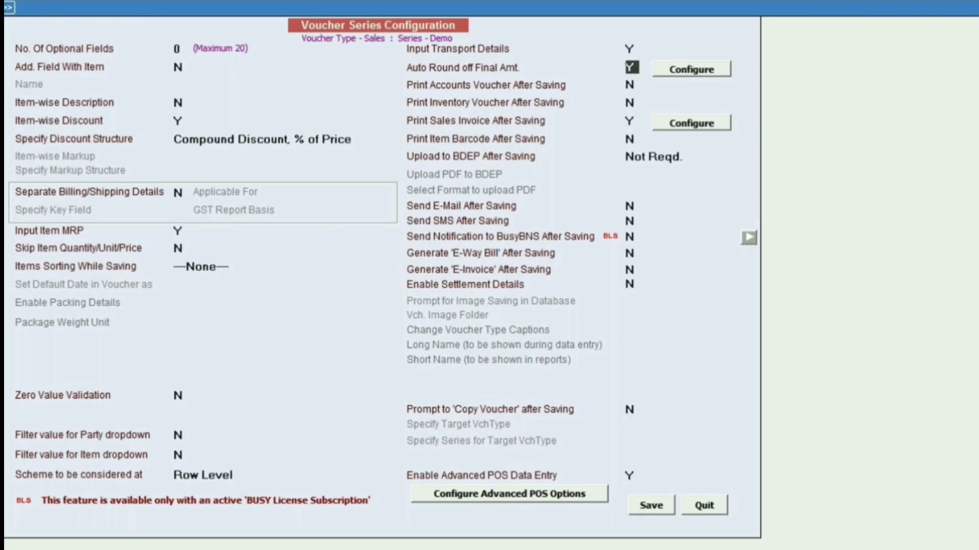
pyautogui.press('Return')
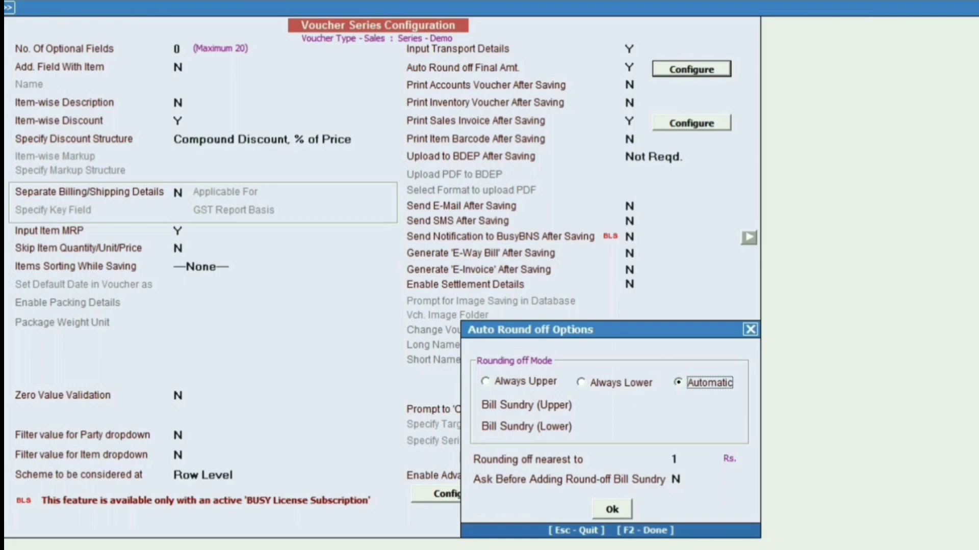
# - Set automatic rounding to the nearest 1 Rs. with Rounded Off (+) as upper and Rounded Off (-) as lower bill sundry, and save the configuration
pyautogui.press('Return')
pyautogui.write('roun')
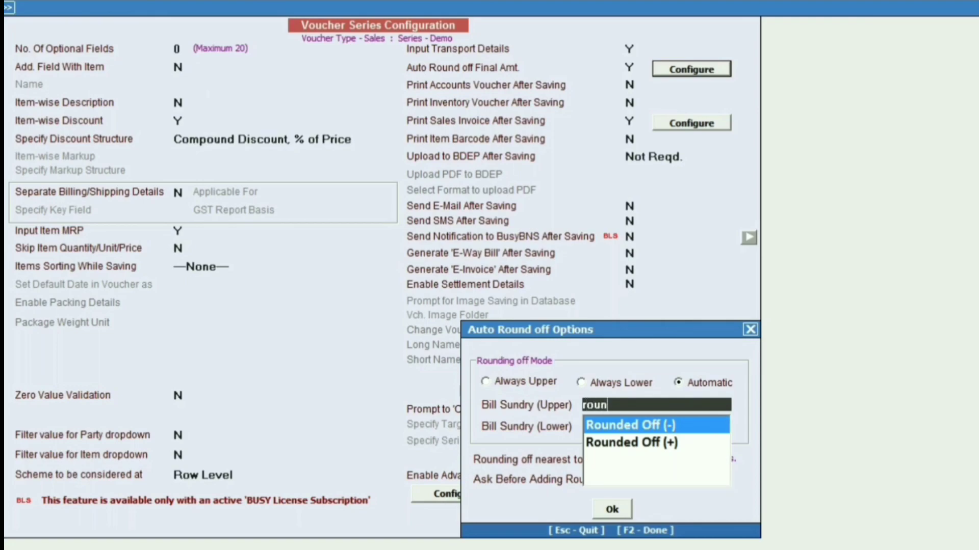
pyautogui.press('Down')
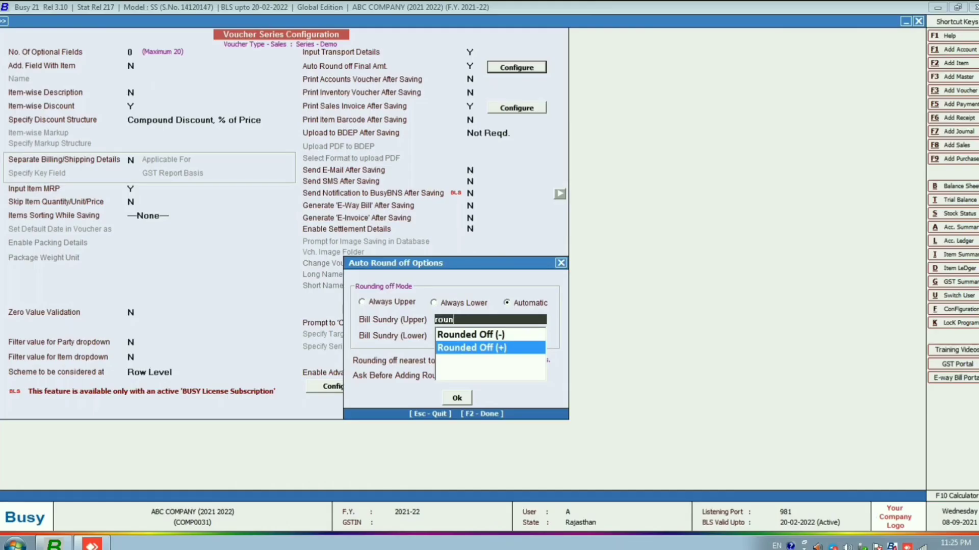
pyautogui.press('Return')
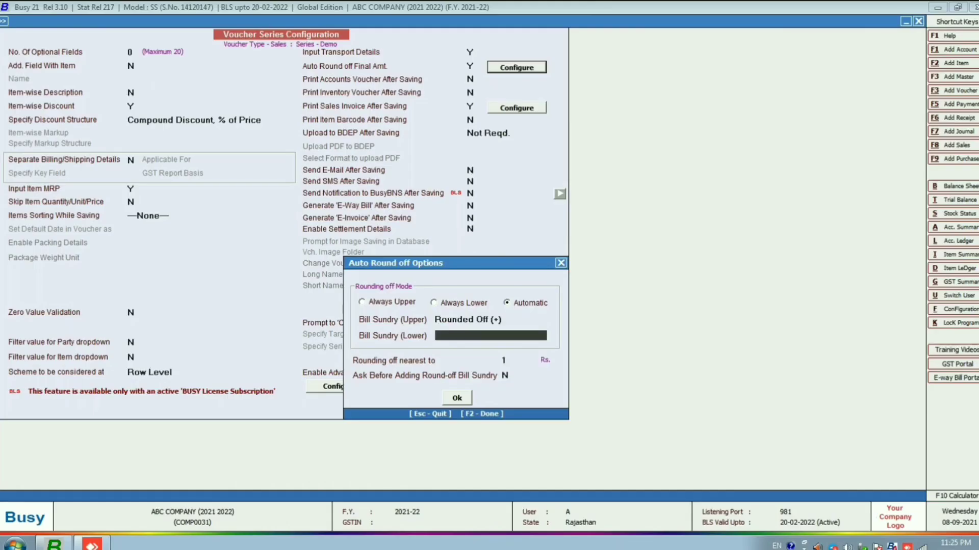
pyautogui.write('rou')
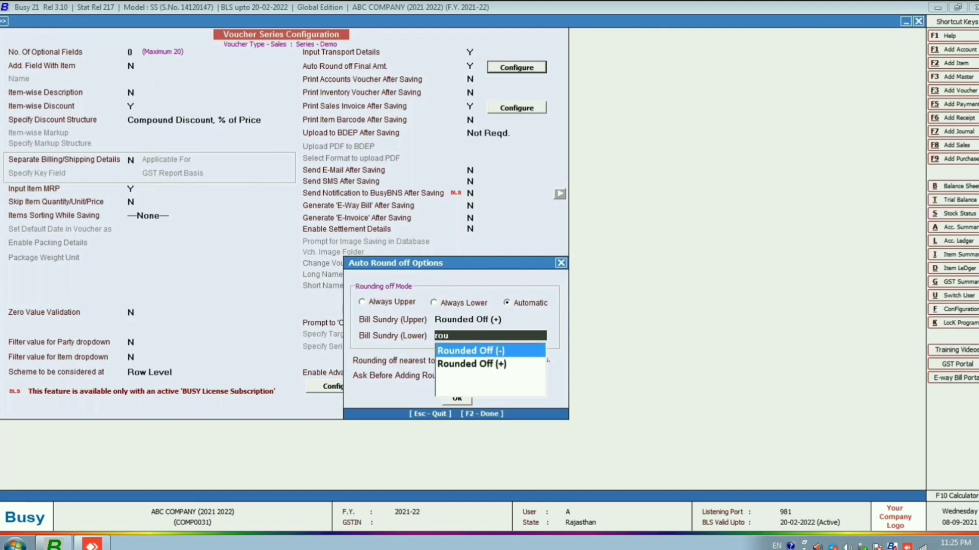
pyautogui.press('Return')
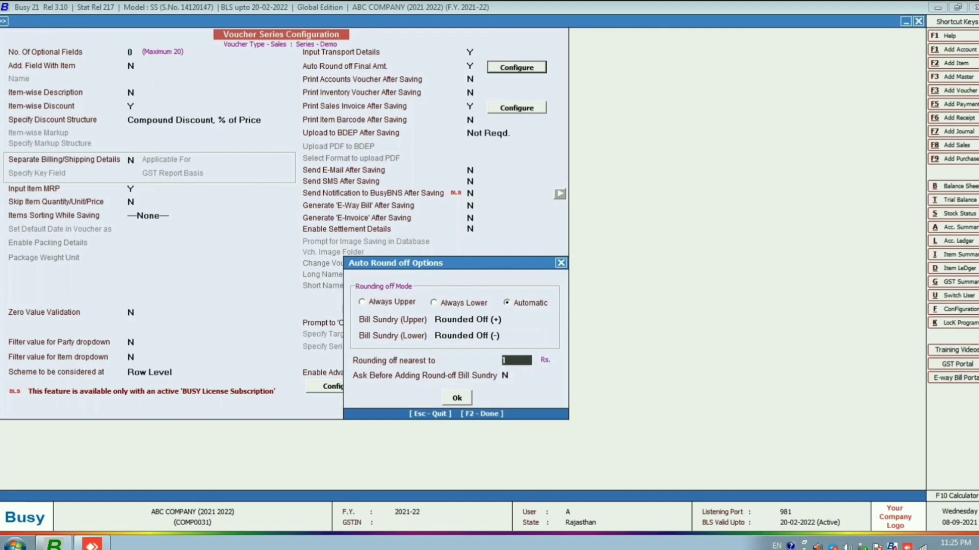
pyautogui.press('Return')
pyautogui.press('Return')
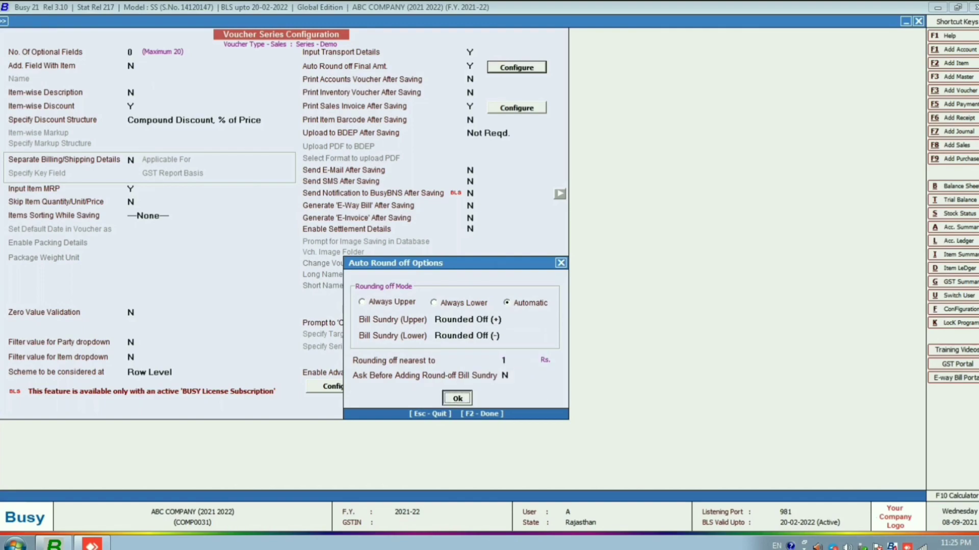
pyautogui.press('Return')
pyautogui.press('F2')
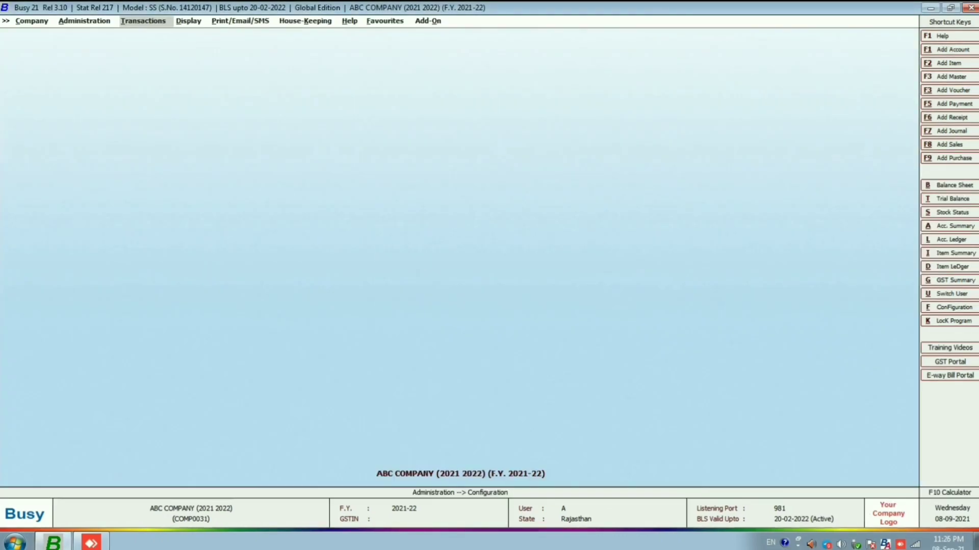
# - List the sales vouchers of all series and open the last Cash voucher dated 08-09-2021 for modification
pyautogui.press('Return')
pyautogui.press('Return')
pyautogui.press('Return')
pyautogui.press('Return')
pyautogui.press('Return')
pyautogui.press('Return')
pyautogui.press('Return')
pyautogui.press('Return')
pyautogui.press('Return')
pyautogui.press('F2')
pyautogui.press('Down')
pyautogui.press('Down')
pyautogui.press('End')
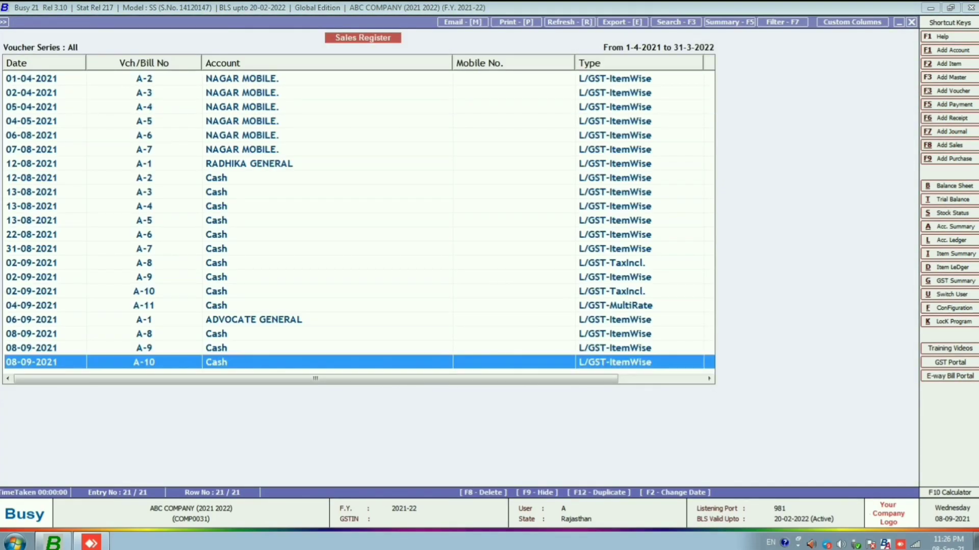
pyautogui.press('Return')
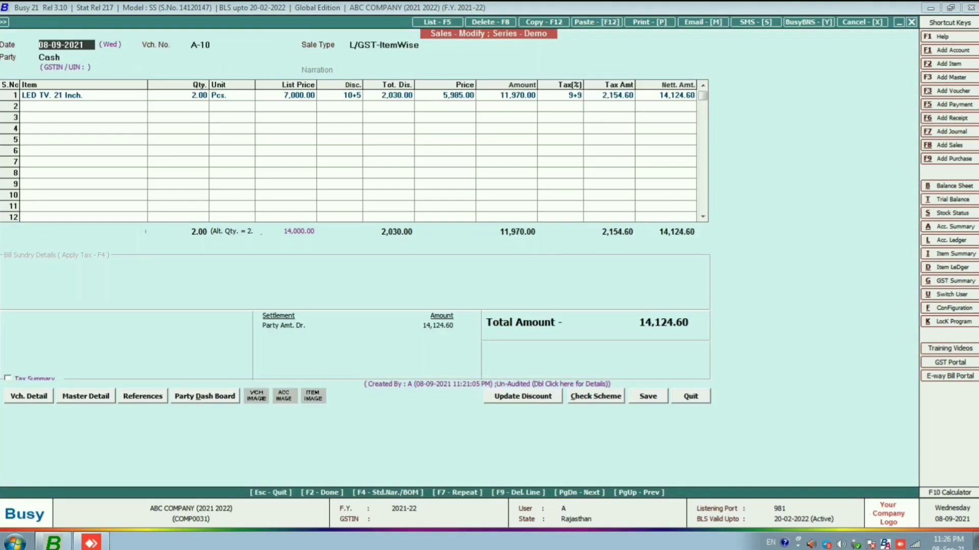
# - Save the LED TV voucher again with automatic round-off, accepting the Cash settlement and LAL GOLDAN TRANSPORT as transport
pyautogui.press('Return')
pyautogui.press('Return')
pyautogui.press('Return')
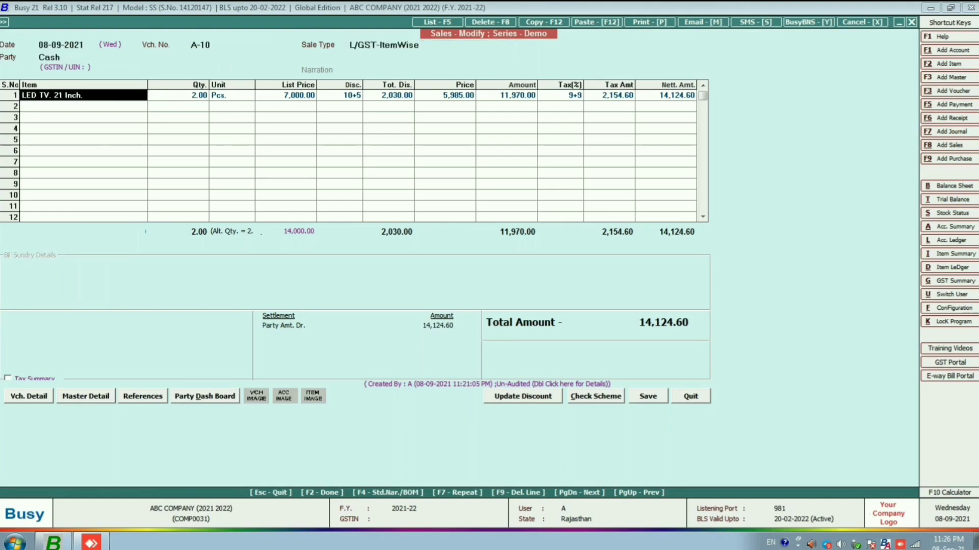
pyautogui.press('F2')
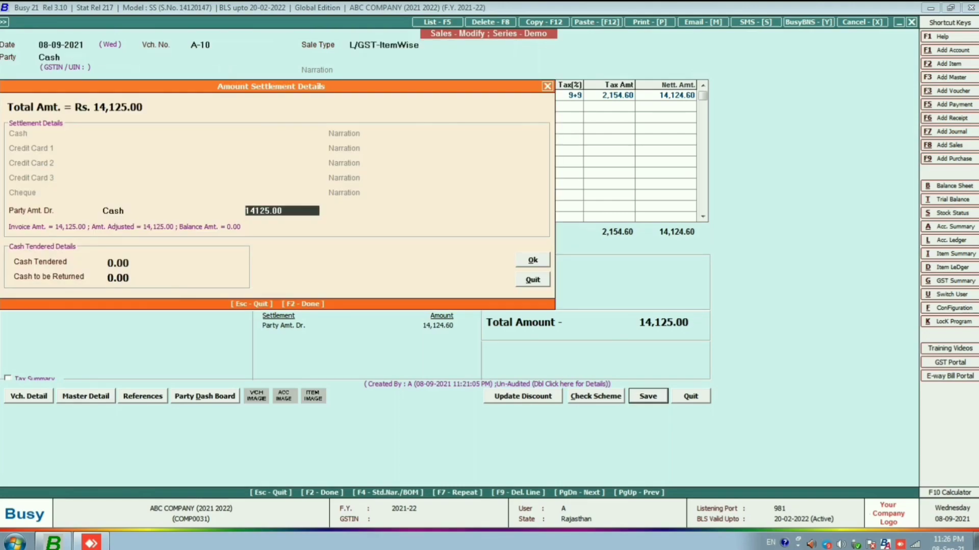
pyautogui.press('F2')
pyautogui.press('Return')
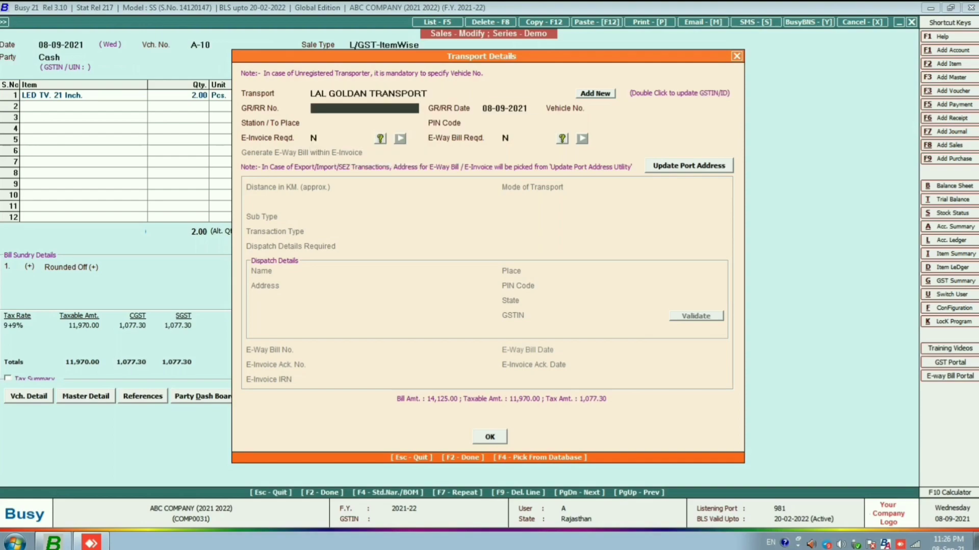
pyautogui.press('Return')
pyautogui.press('Return')
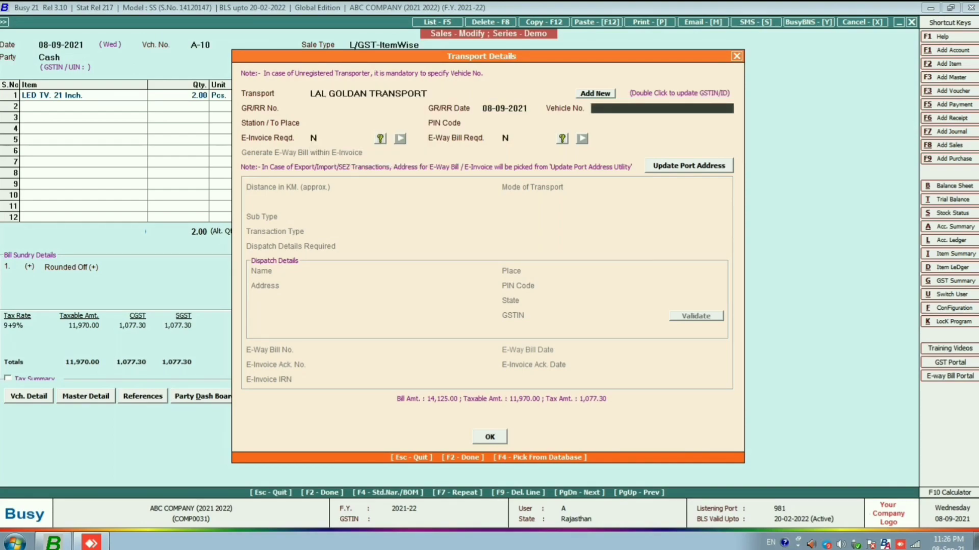
pyautogui.press('F2')
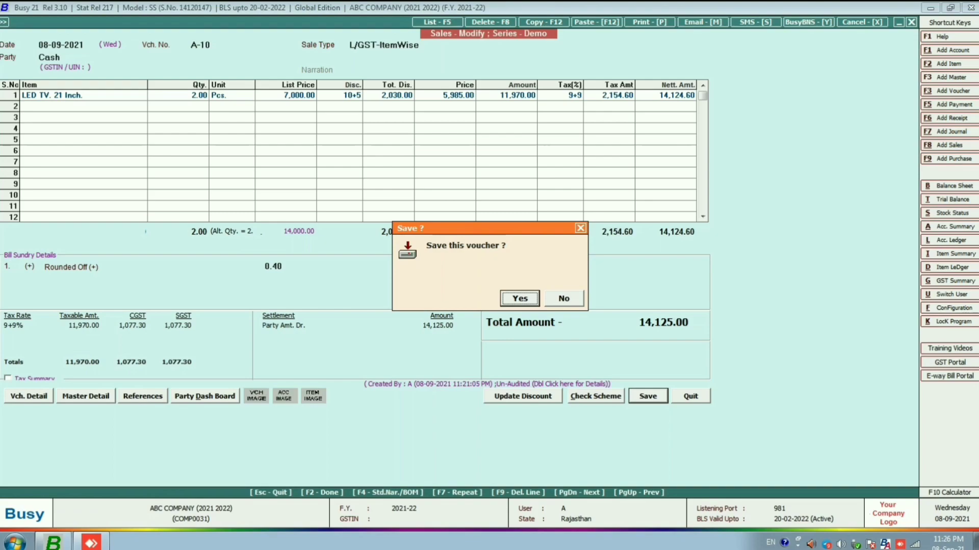
pyautogui.press('Return')
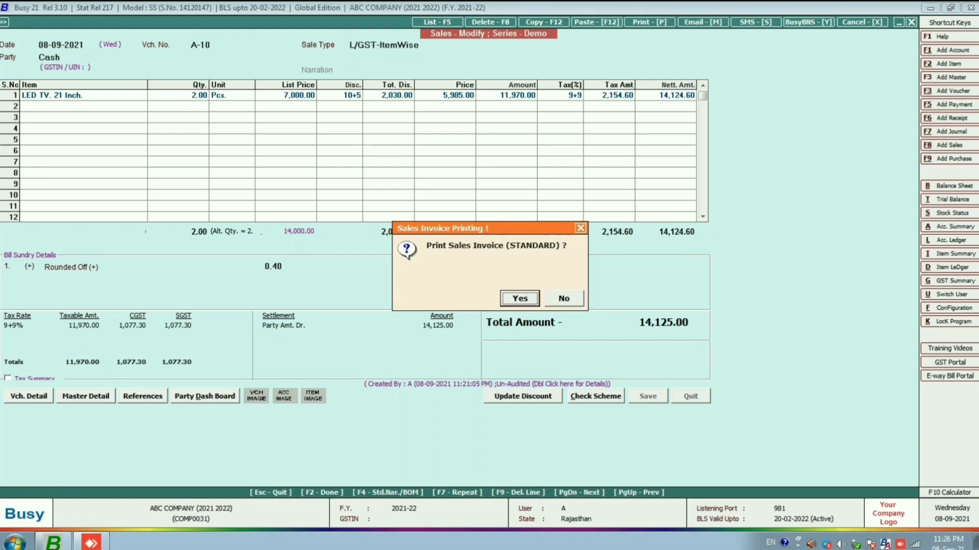